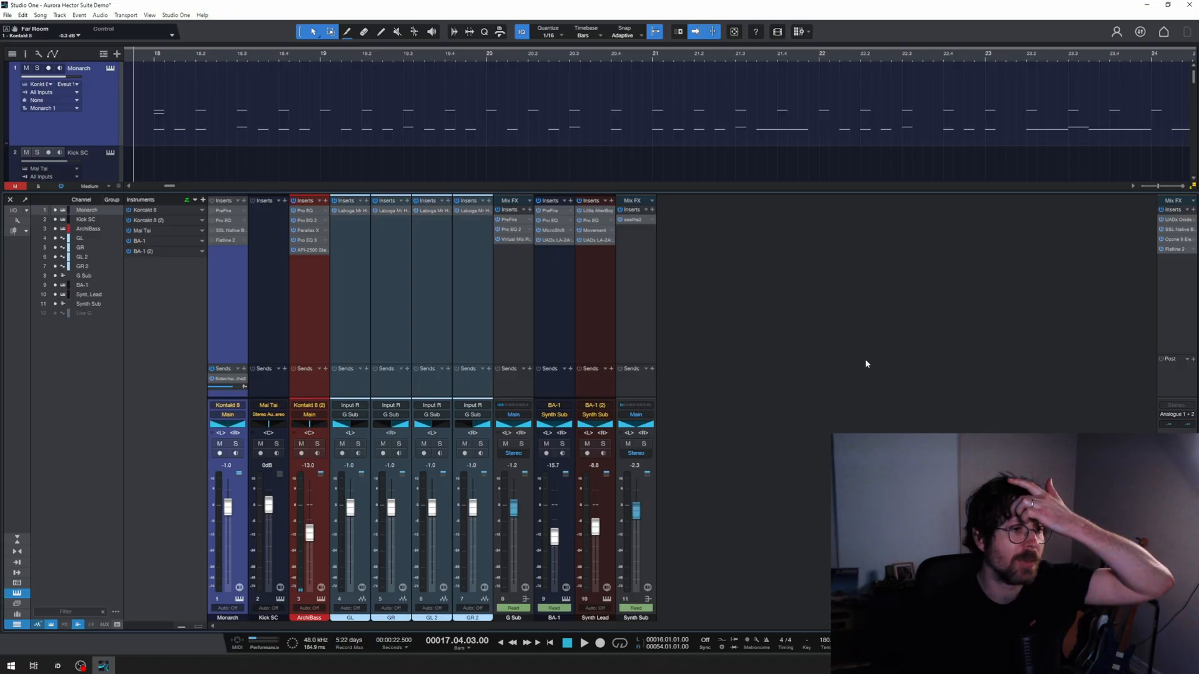
# Step: Open the Monarch kit instrument on the Monarch channel and view its list of factory snapshots
pyautogui.click(240, 601)
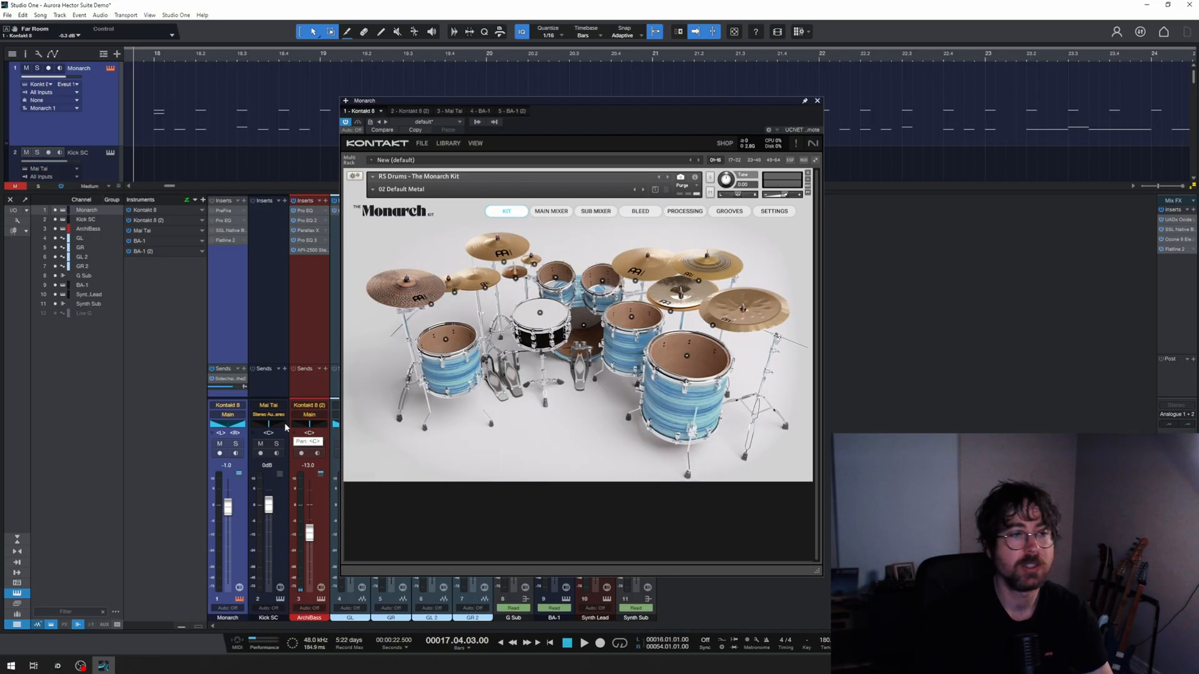
pyautogui.click(373, 190)
pyautogui.moveTo(412, 200)
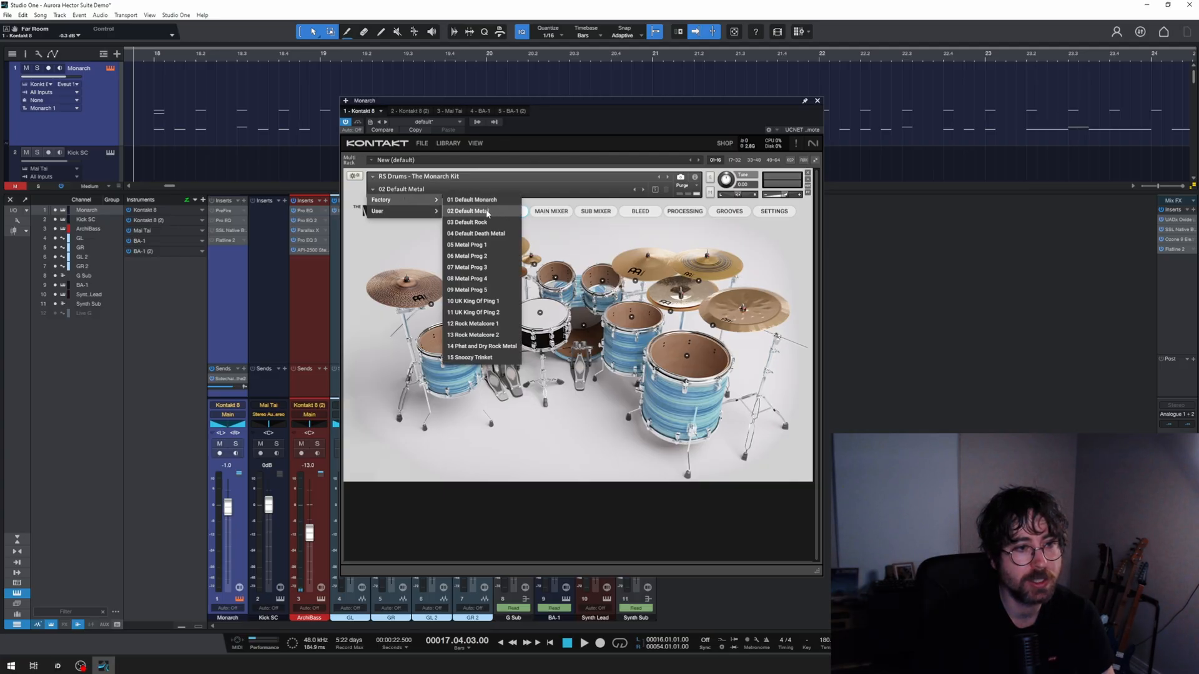
pyautogui.click(594, 447)
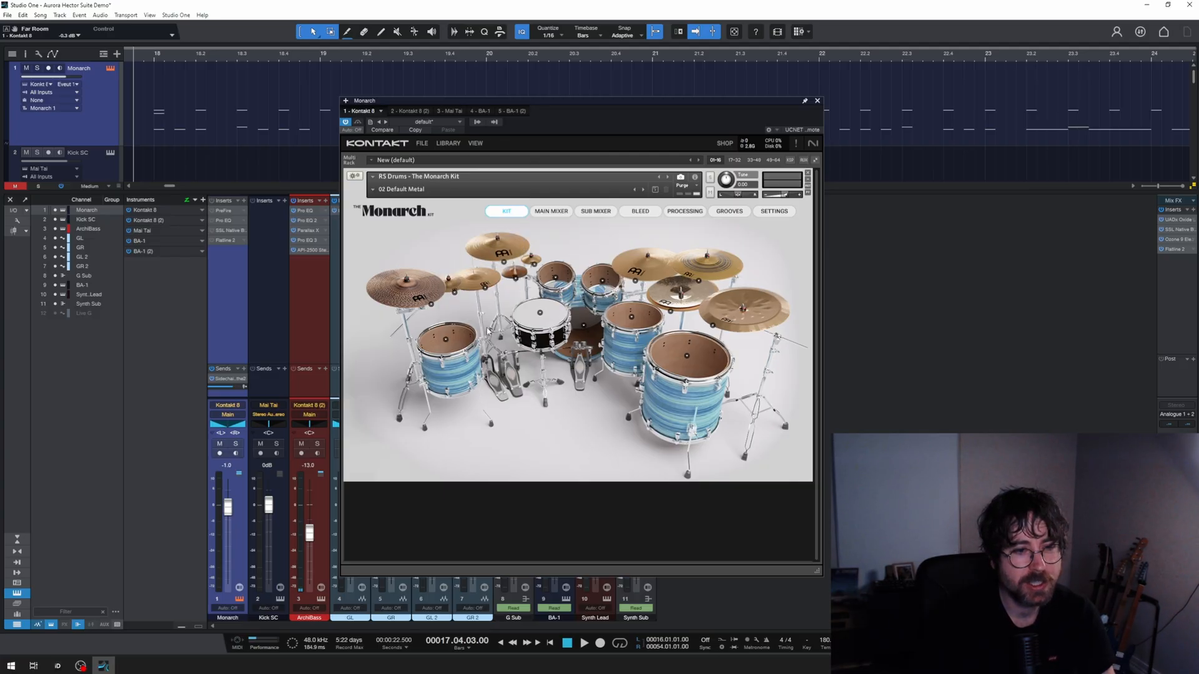
# Step: Examine the Monarch kit's main mixer and its bleed controls, including the far room kick bleed
pyautogui.click(545, 213)
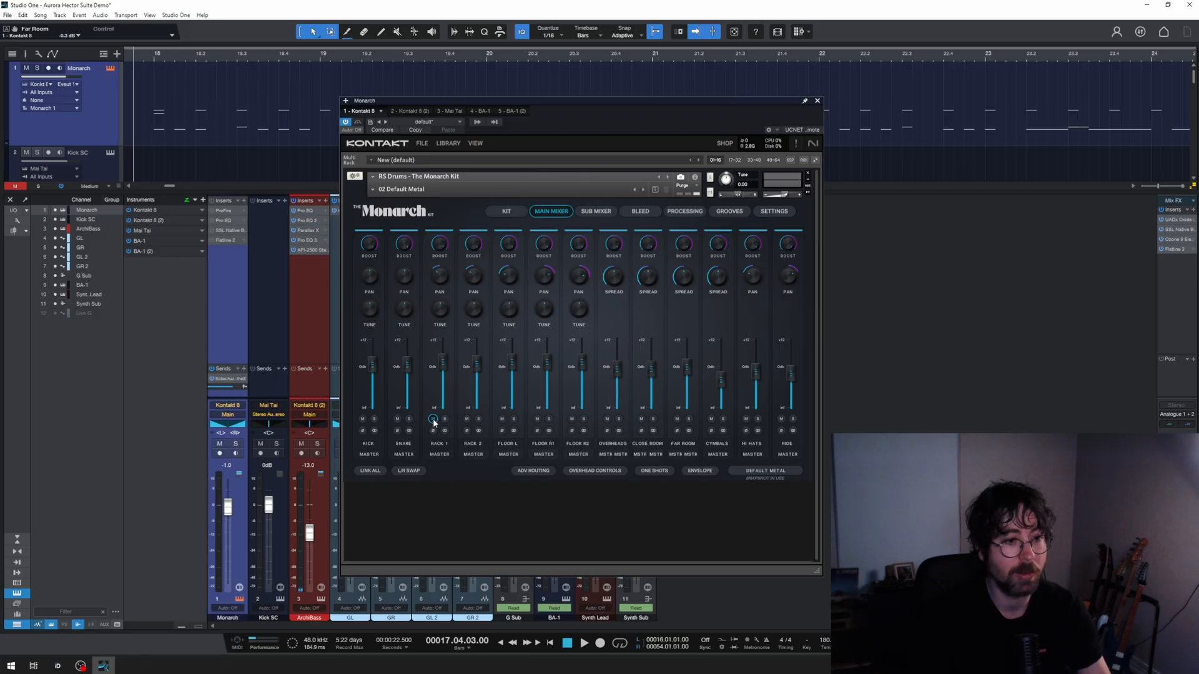
pyautogui.click(489, 214)
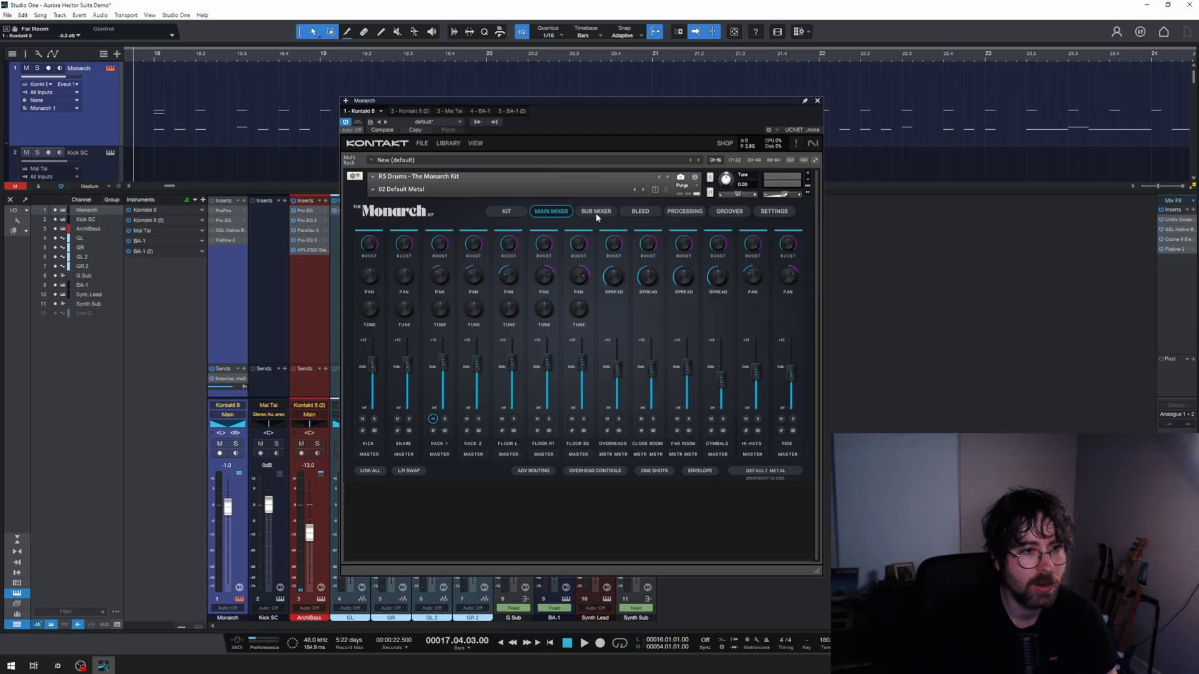
pyautogui.click(640, 210)
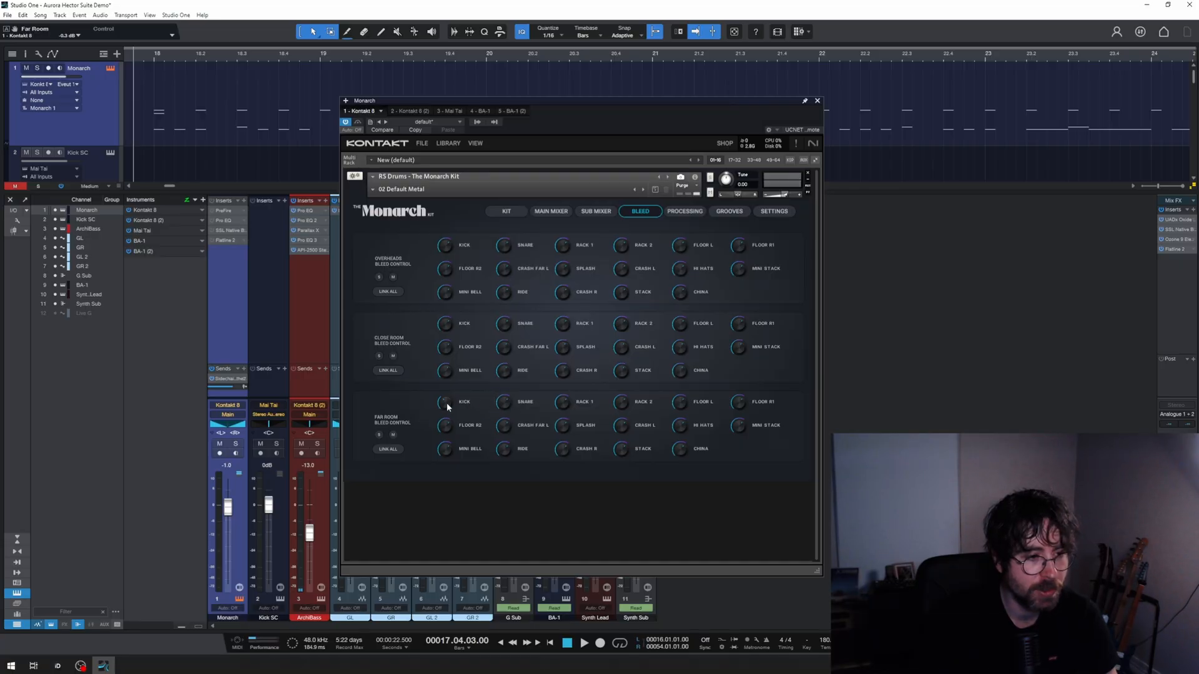
pyautogui.moveTo(447, 403); pyautogui.dragTo(443, 404)
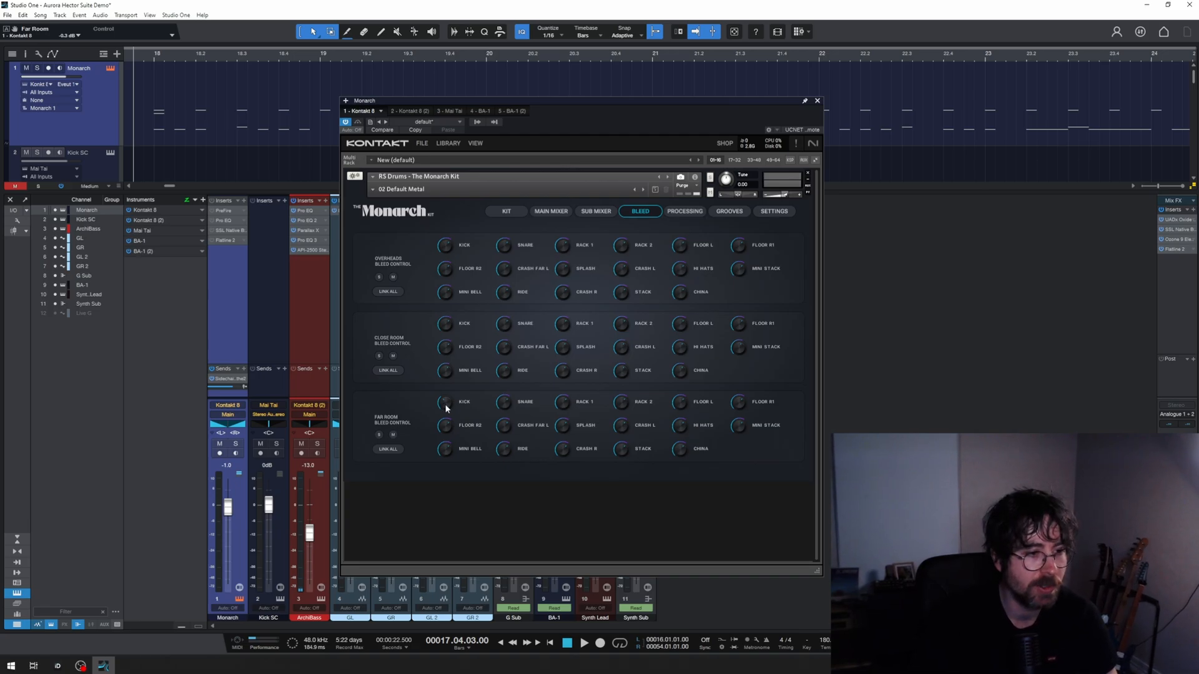
pyautogui.click(506, 213)
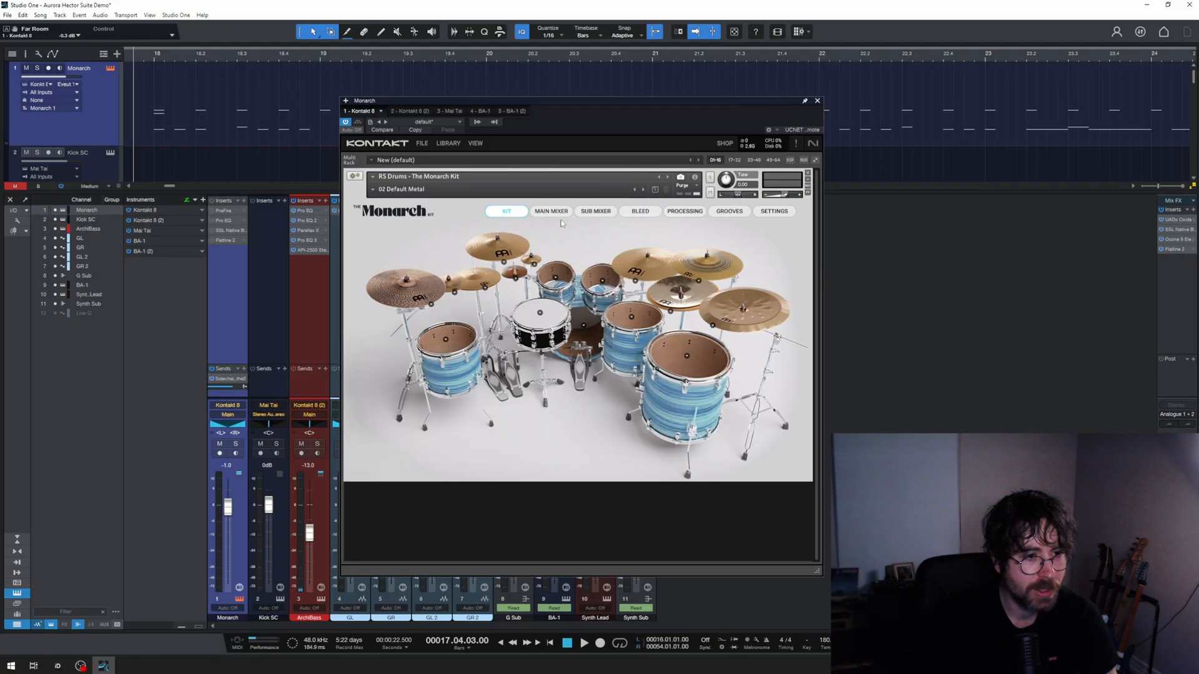
# Step: Audition the snare one-shot in the Monarch kit's One Shots with the drum channel soloed, and close the instrument
pyautogui.click(551, 211)
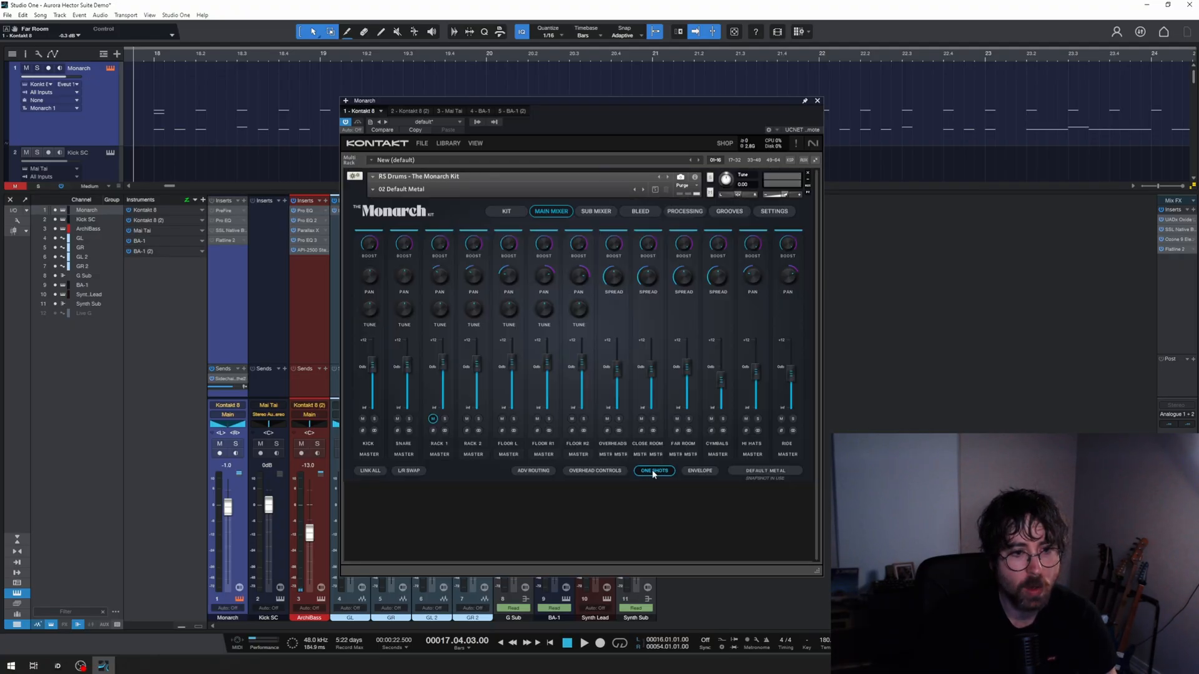
pyautogui.click(652, 470)
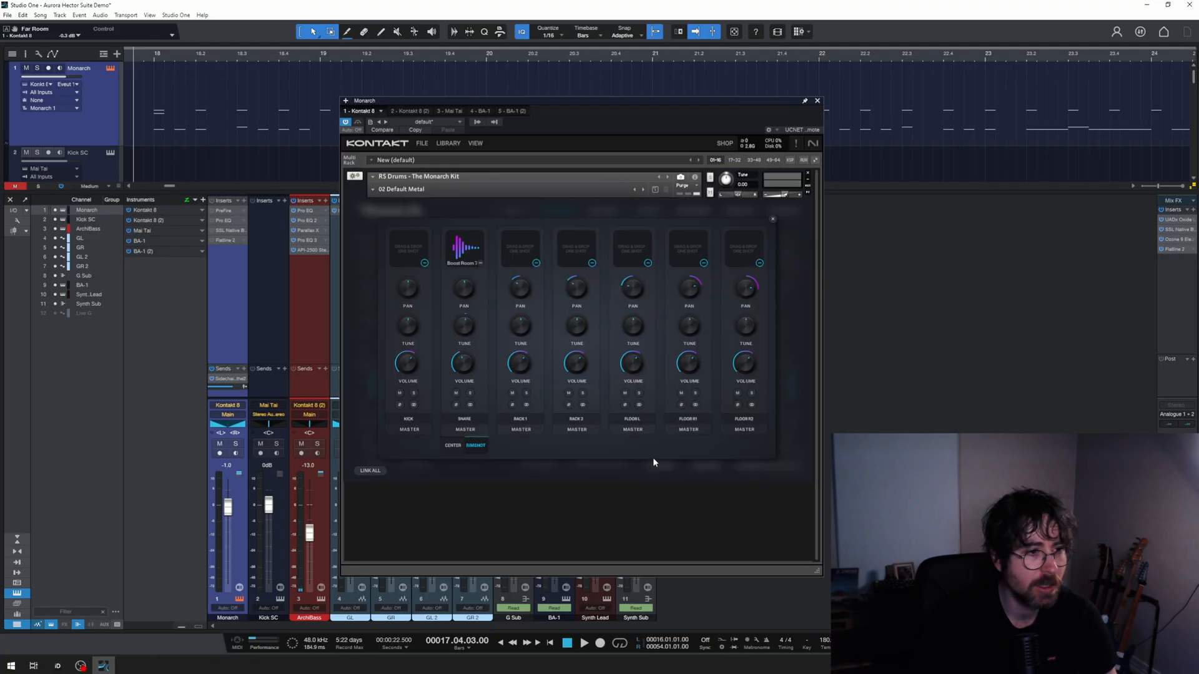
pyautogui.click(462, 257)
pyautogui.click(462, 258)
pyautogui.click(462, 258)
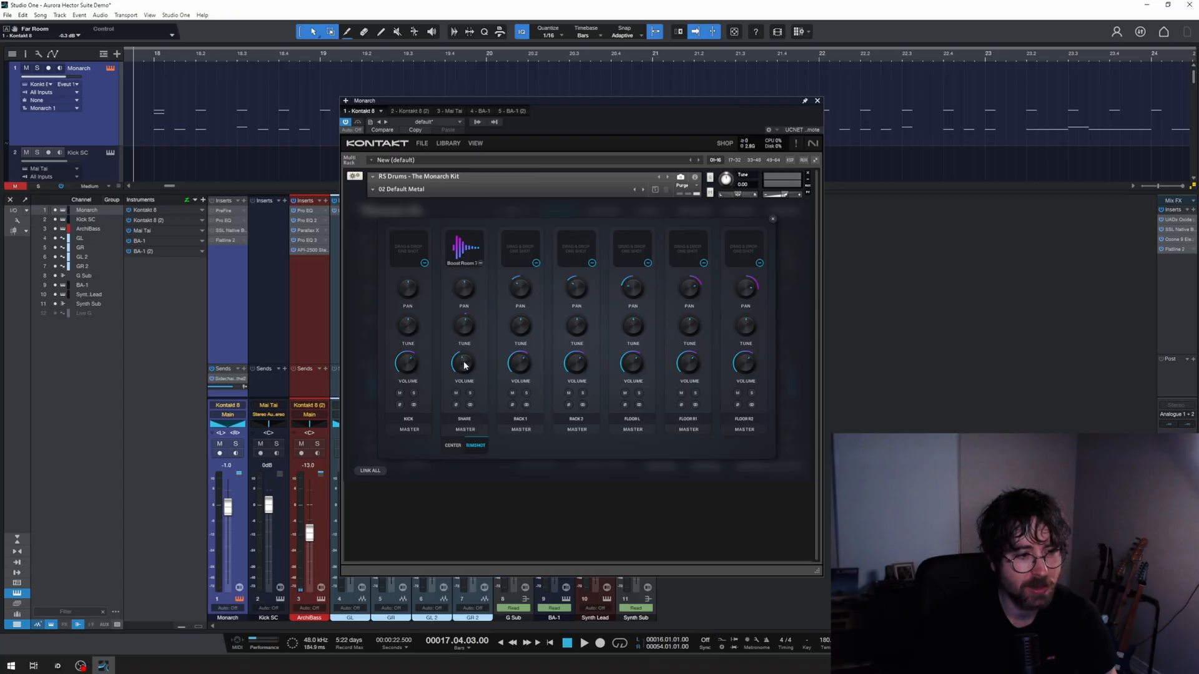
pyautogui.press('s')
pyautogui.click(456, 393)
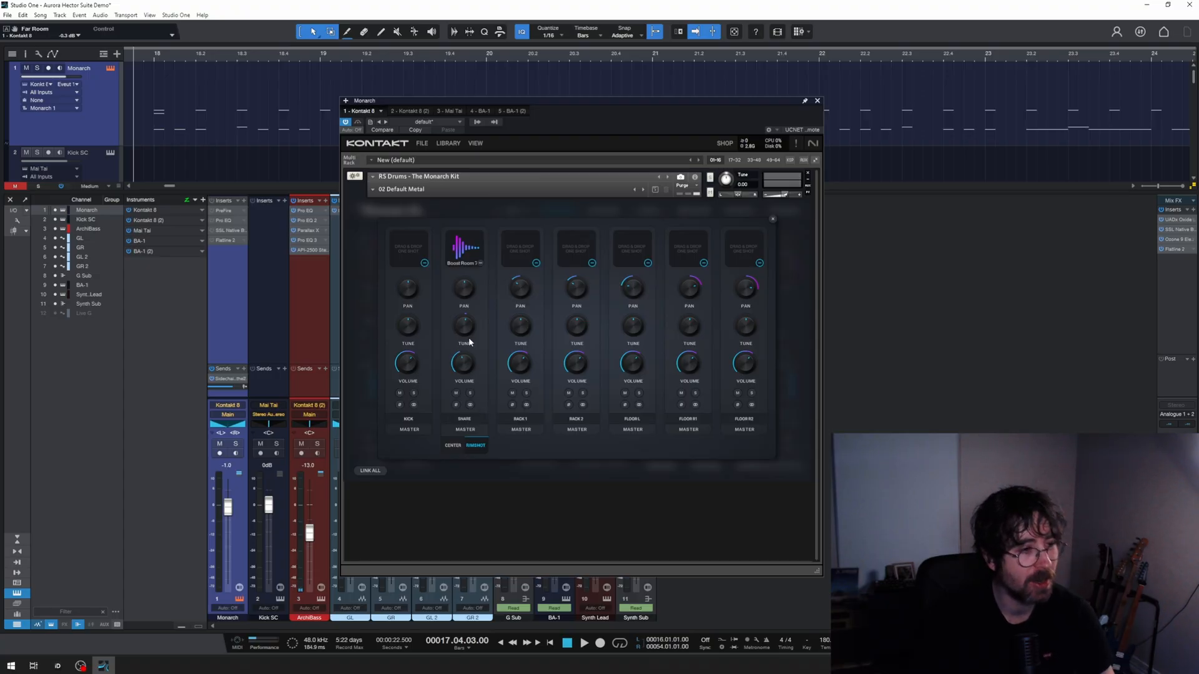
pyautogui.press('space')
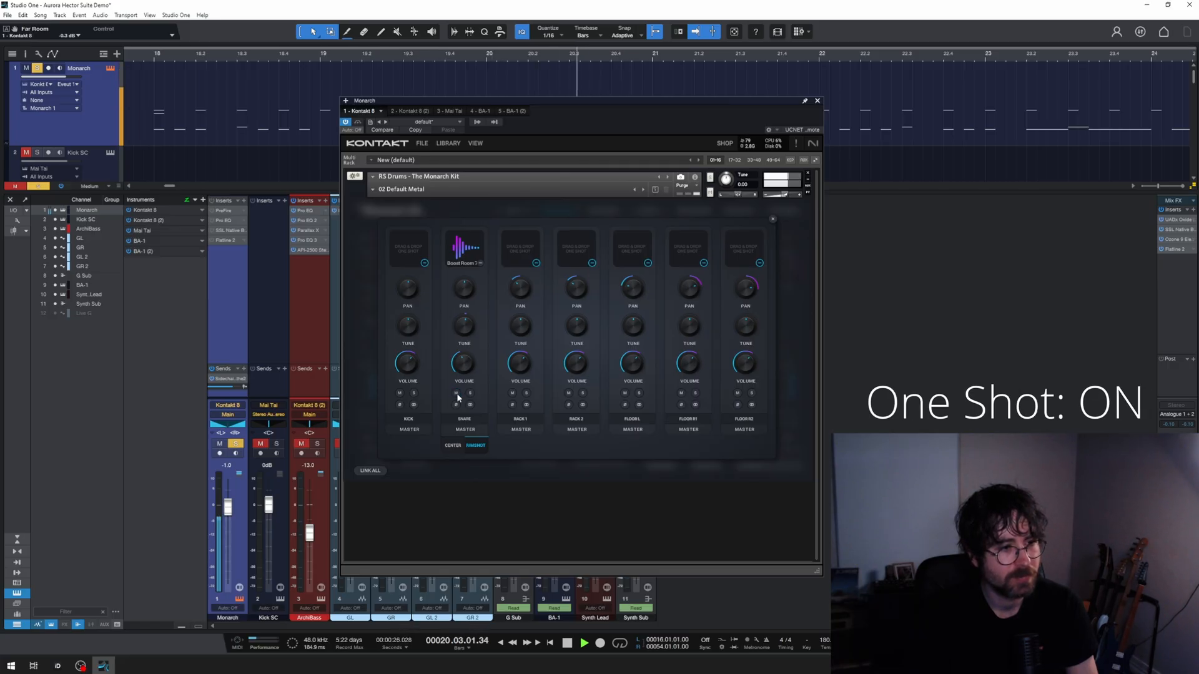
pyautogui.press('space')
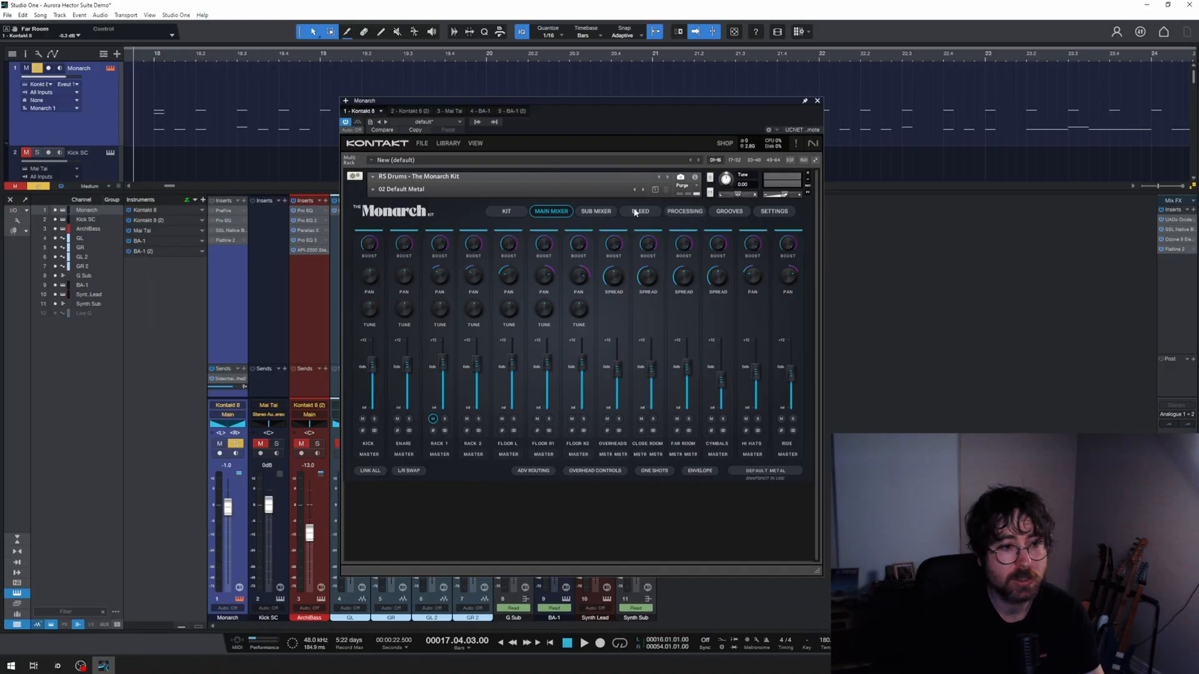
pyautogui.click(510, 211)
pyautogui.click(817, 101)
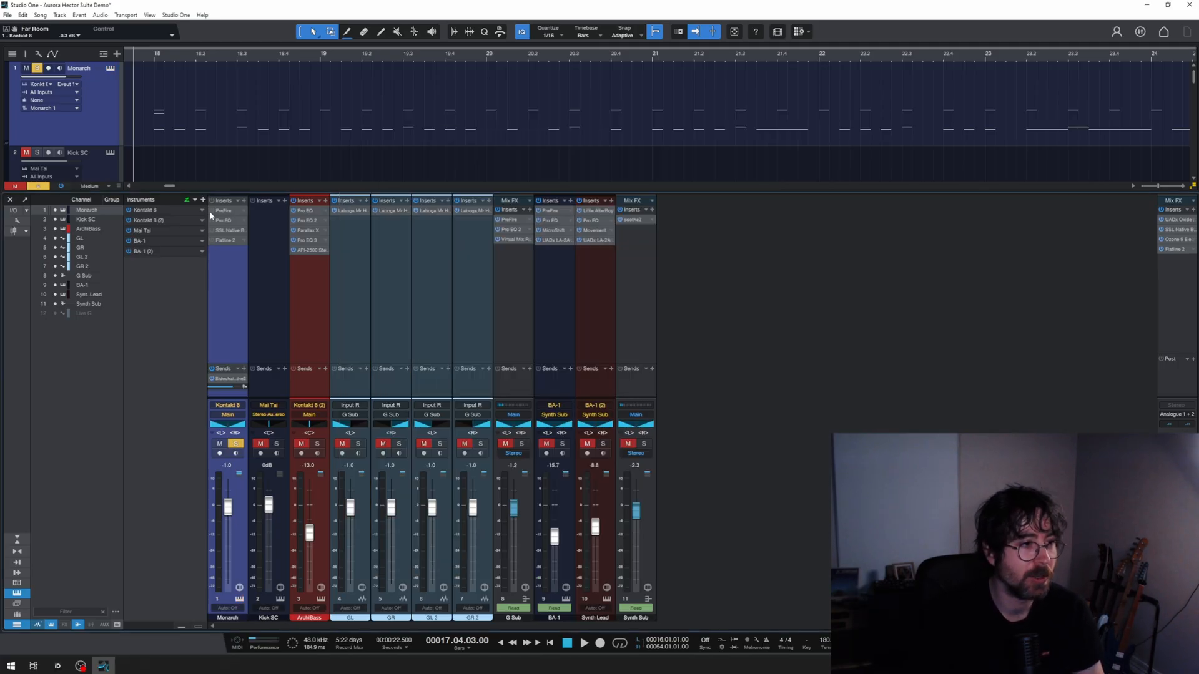
# Step: Examine the Monarch channel's inserts in order: PreFire, Pro EQ, SSL Native Bus Compressor 2 and Flatline 2
pyautogui.click(225, 213)
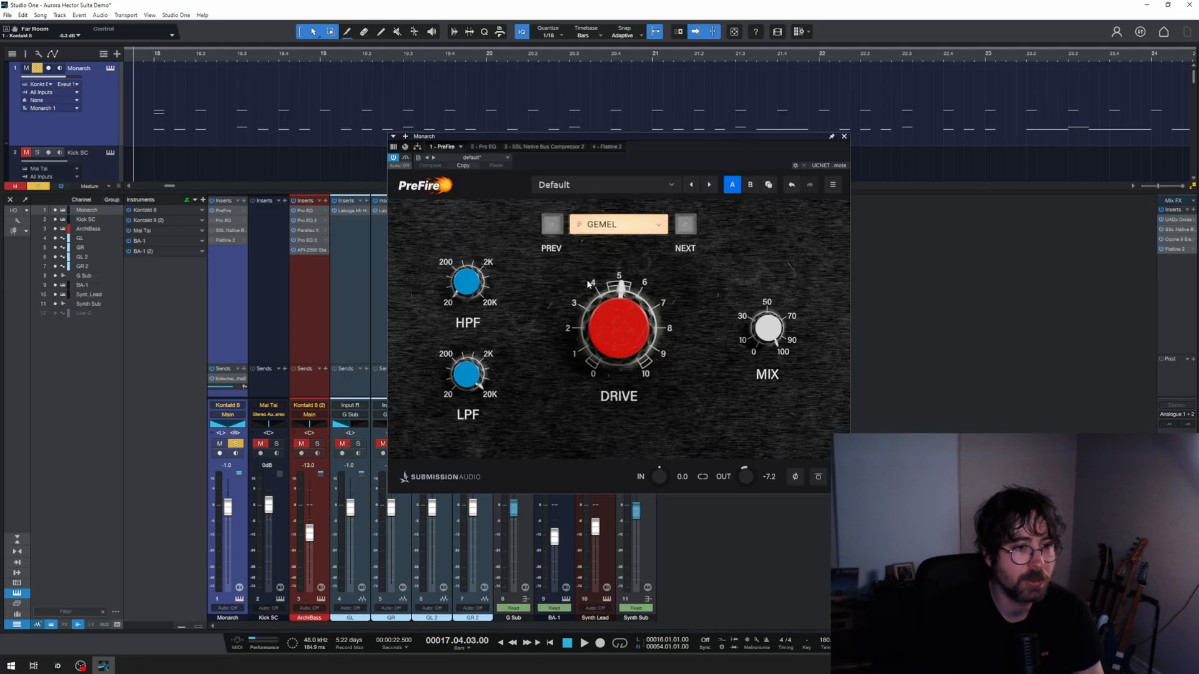
pyautogui.moveTo(623, 351)
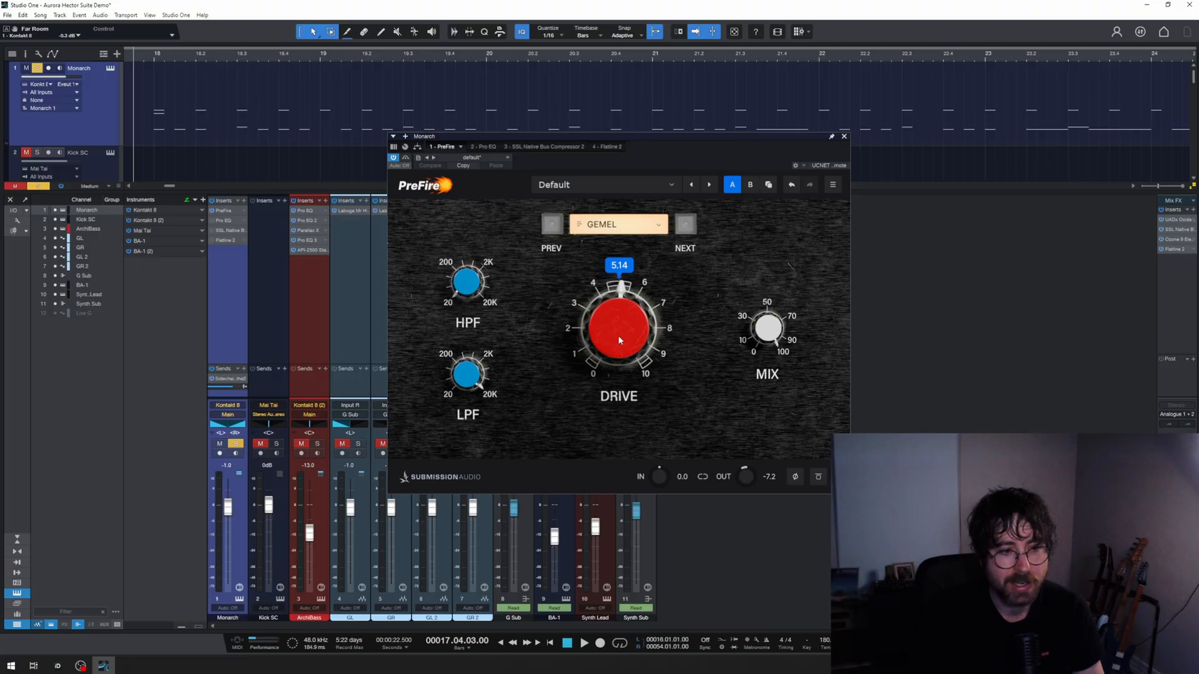
pyautogui.click(222, 220)
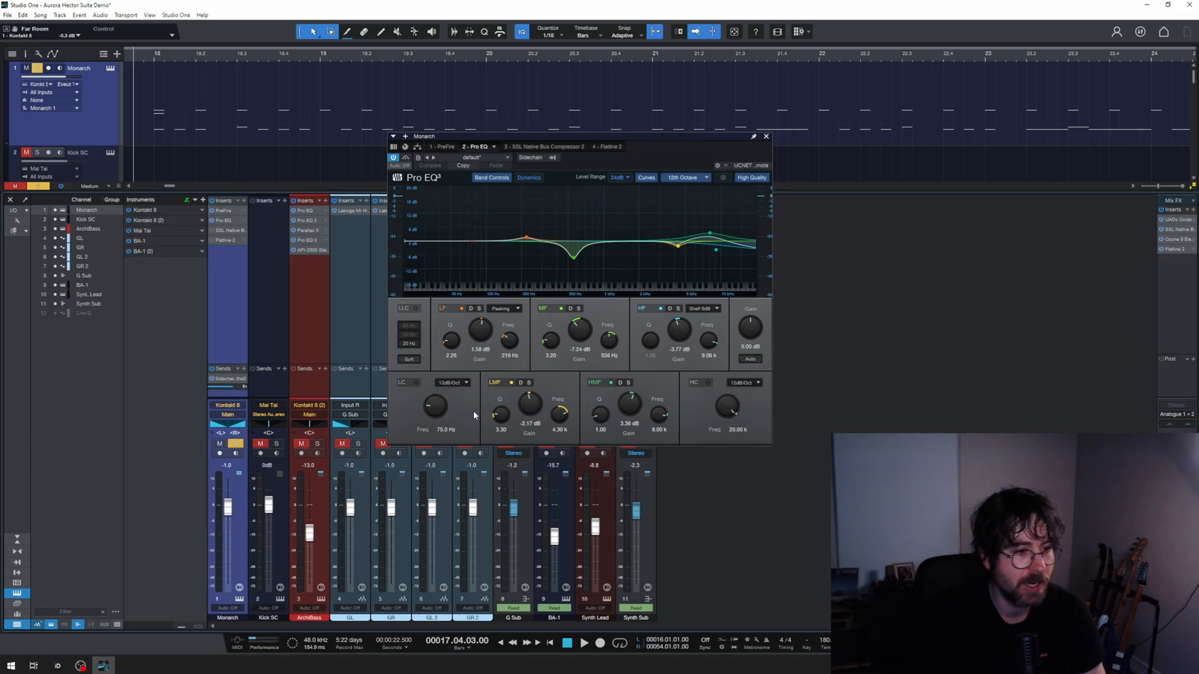
pyautogui.click(507, 147)
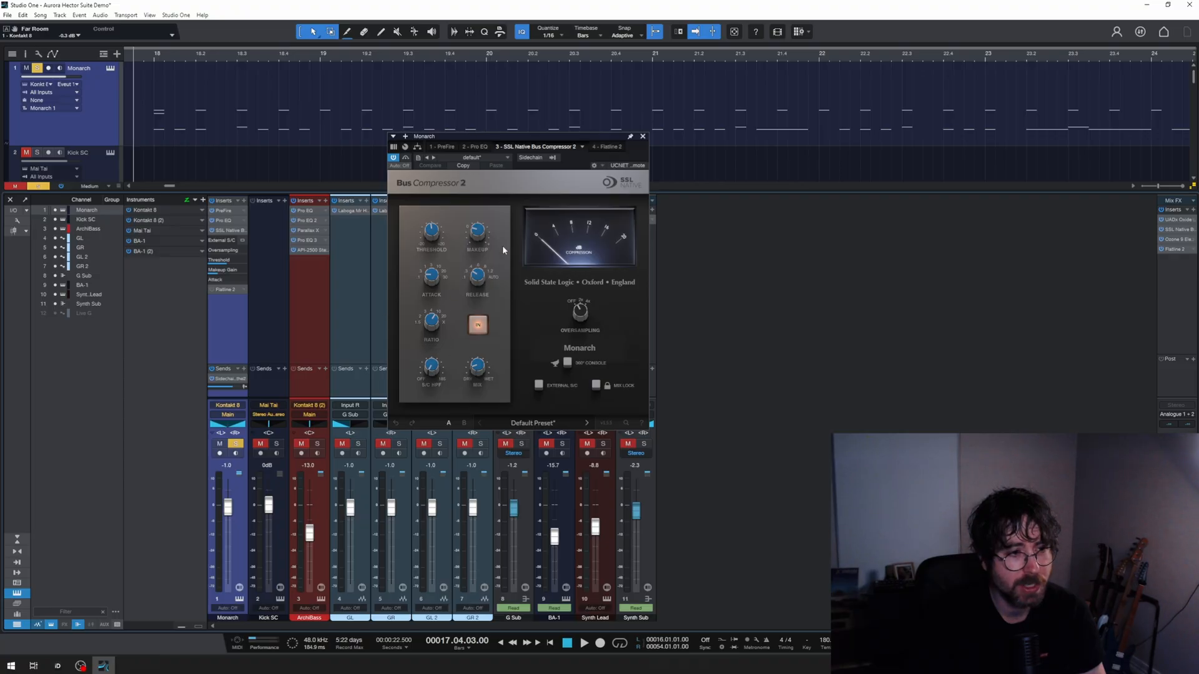
pyautogui.moveTo(478, 369)
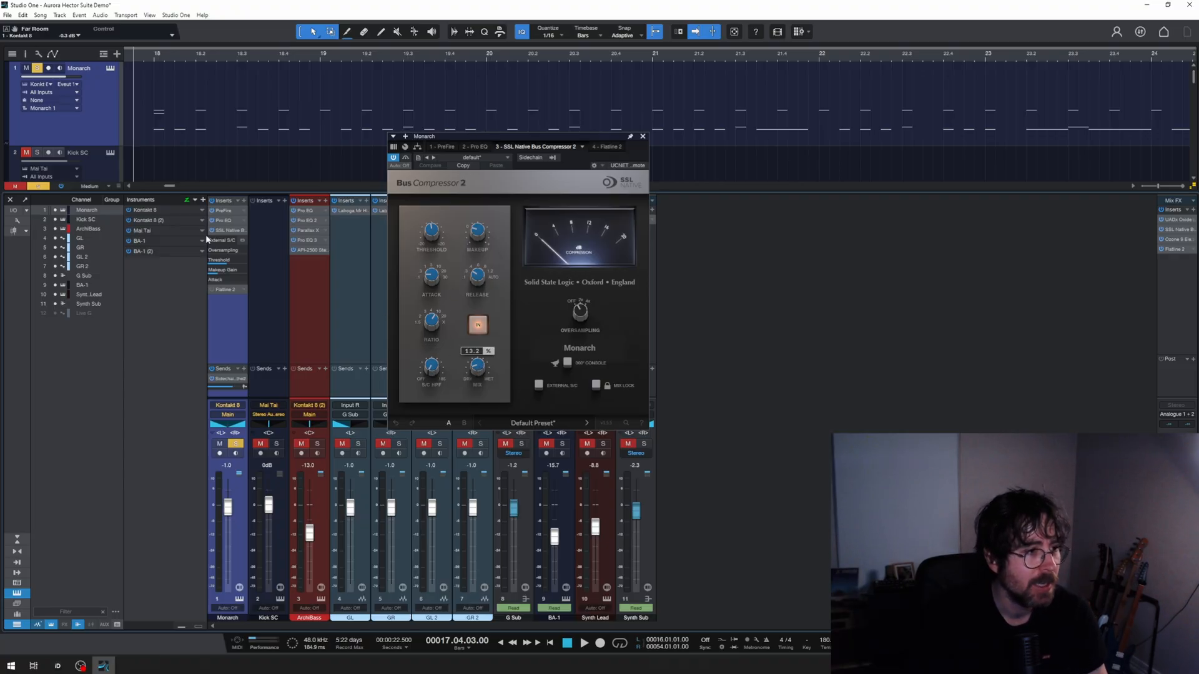
pyautogui.click(230, 233)
pyautogui.doubleClick(228, 242)
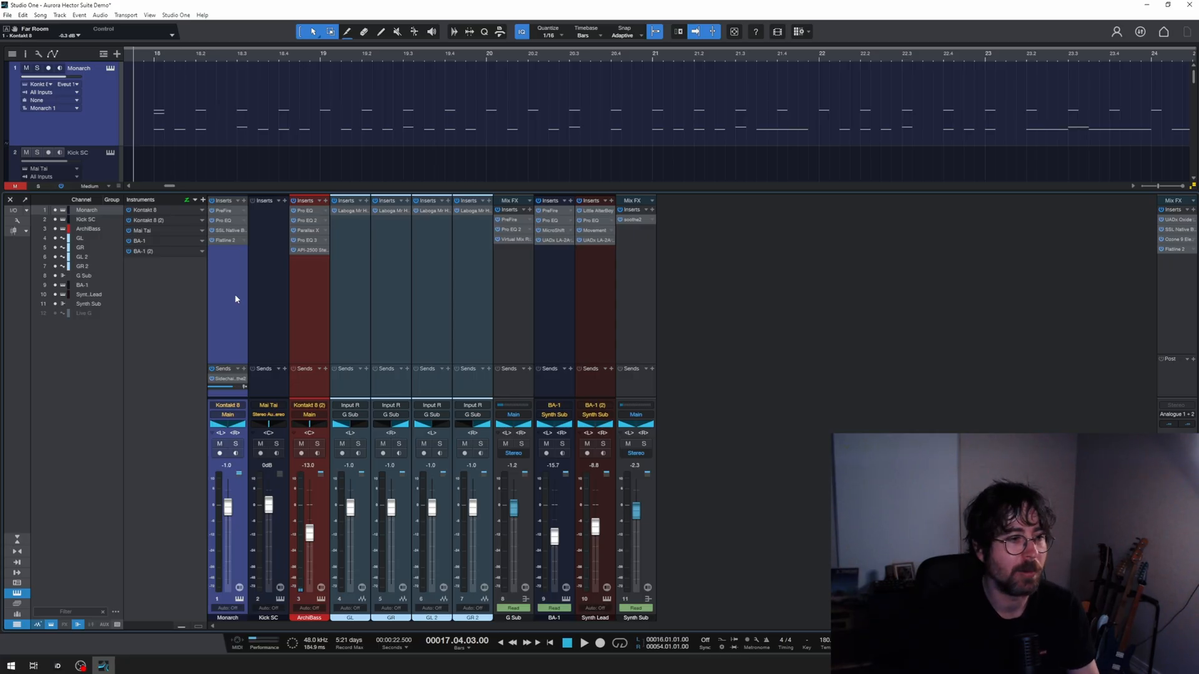
# Step: Review the ArchiBass instrument's keyswitch map and bass tuning, and adjust its Humanize amount slightly
pyautogui.click(269, 309)
pyautogui.click(308, 324)
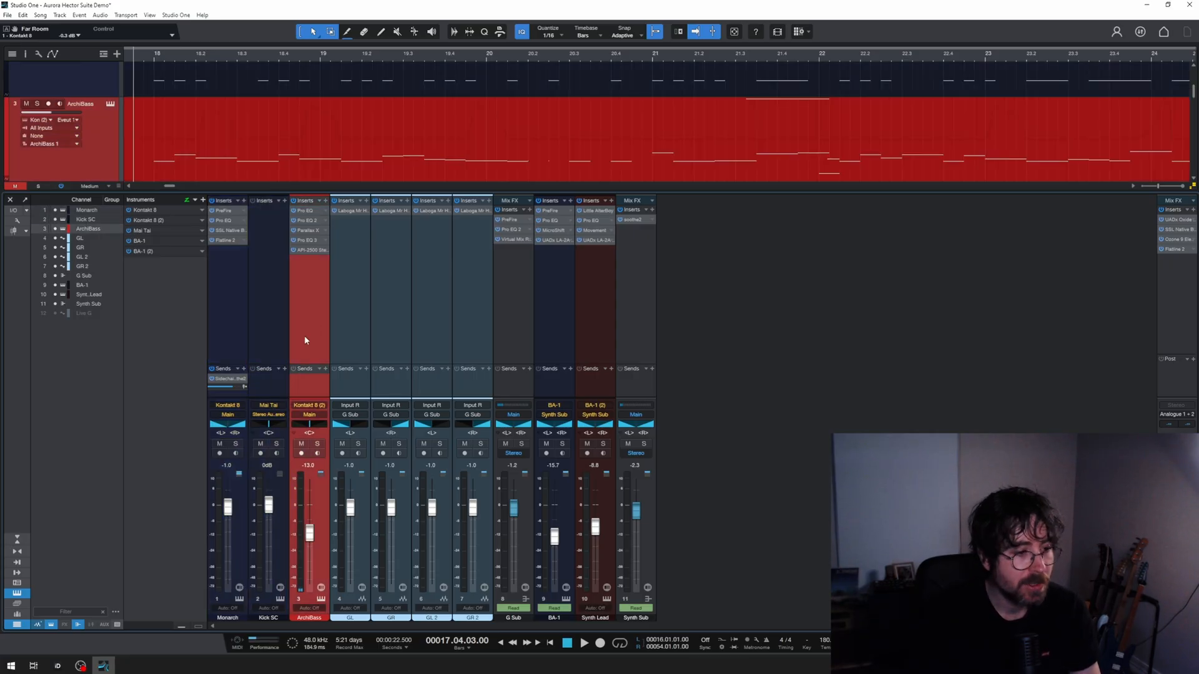
pyautogui.click(321, 599)
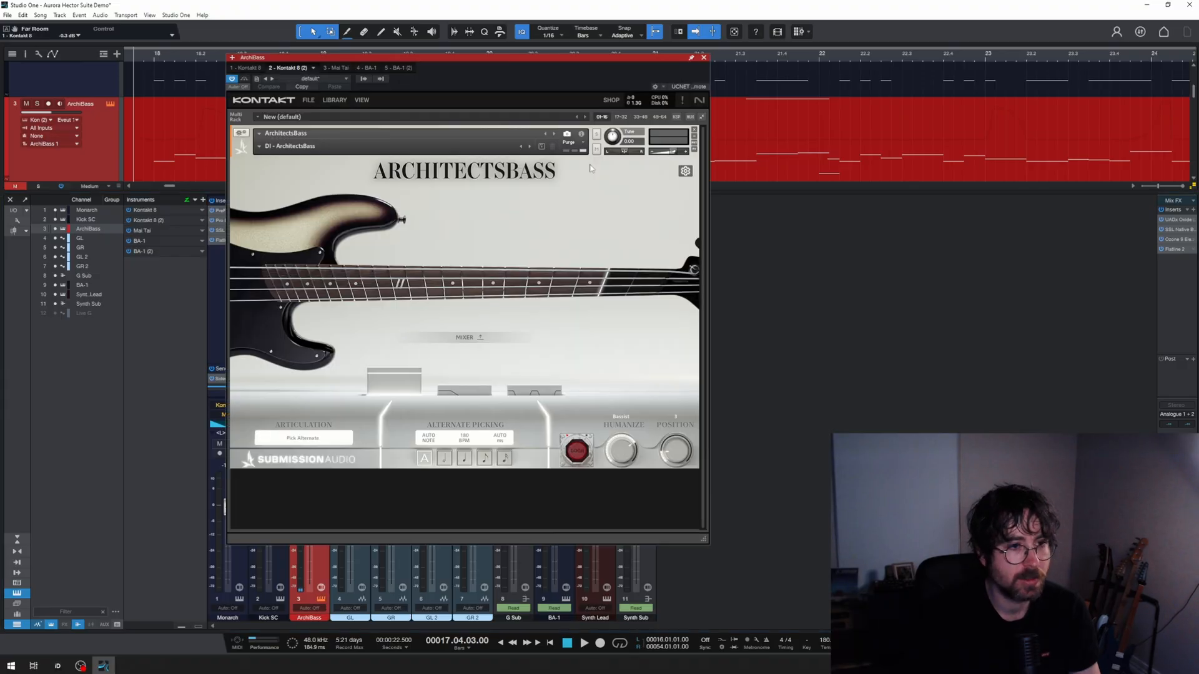
pyautogui.click(685, 171)
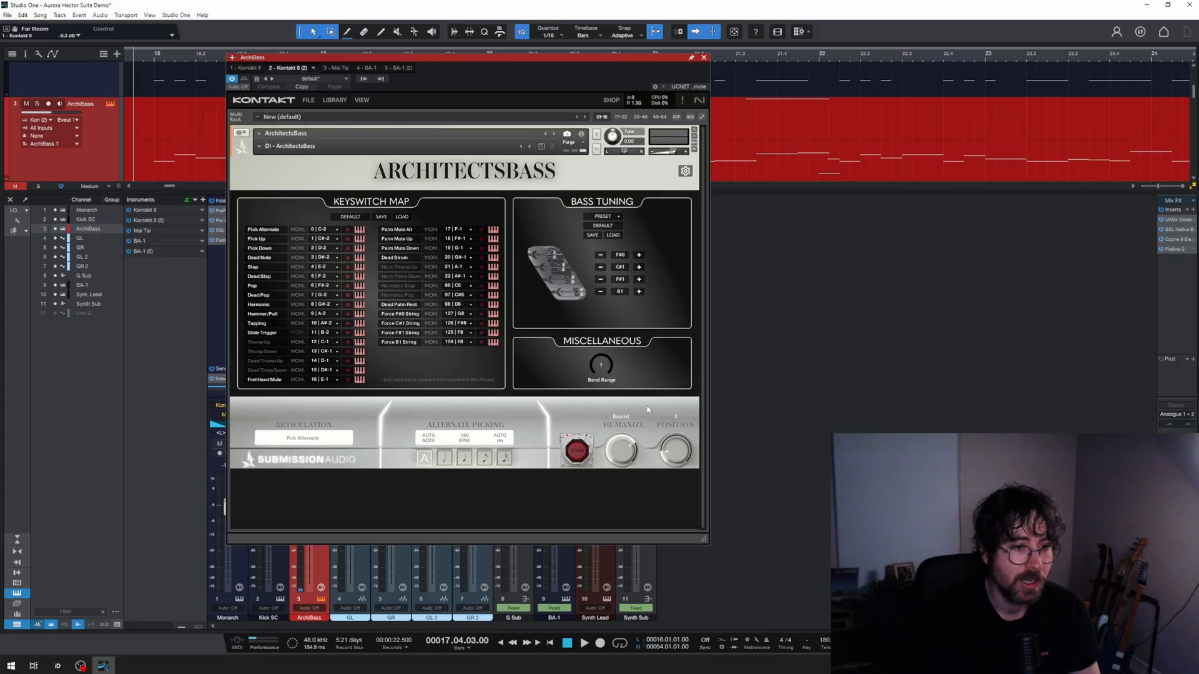
pyautogui.click(685, 171)
pyautogui.moveTo(625, 456); pyautogui.dragTo(624, 462)
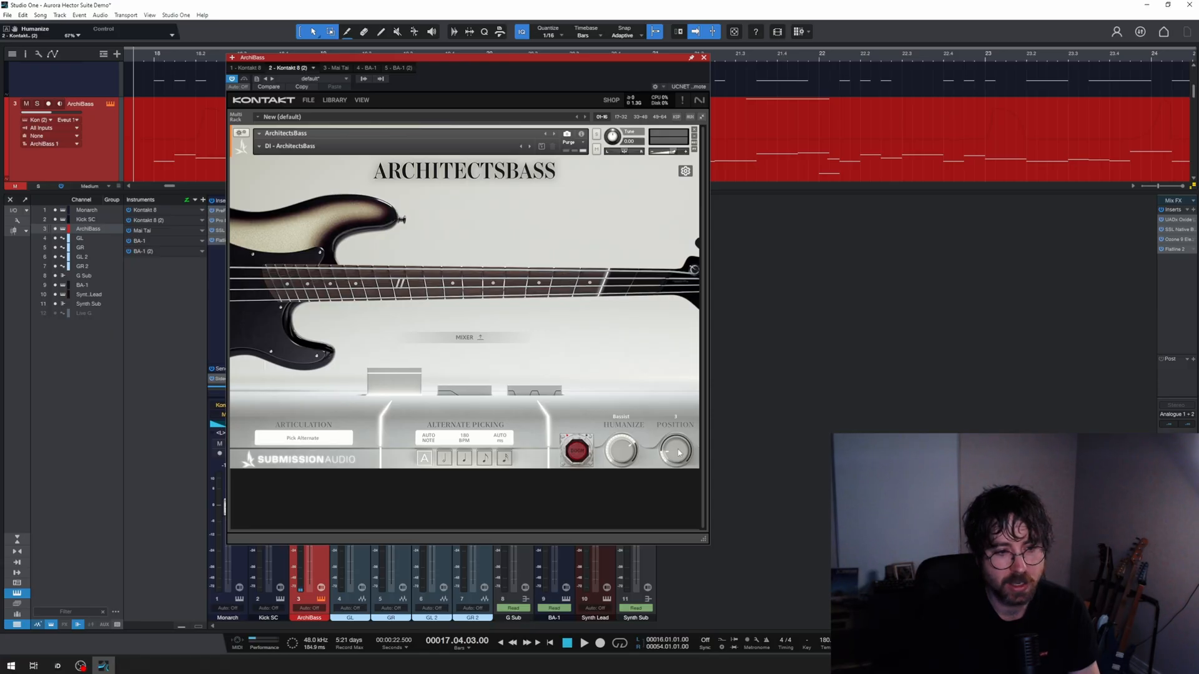
pyautogui.click(704, 58)
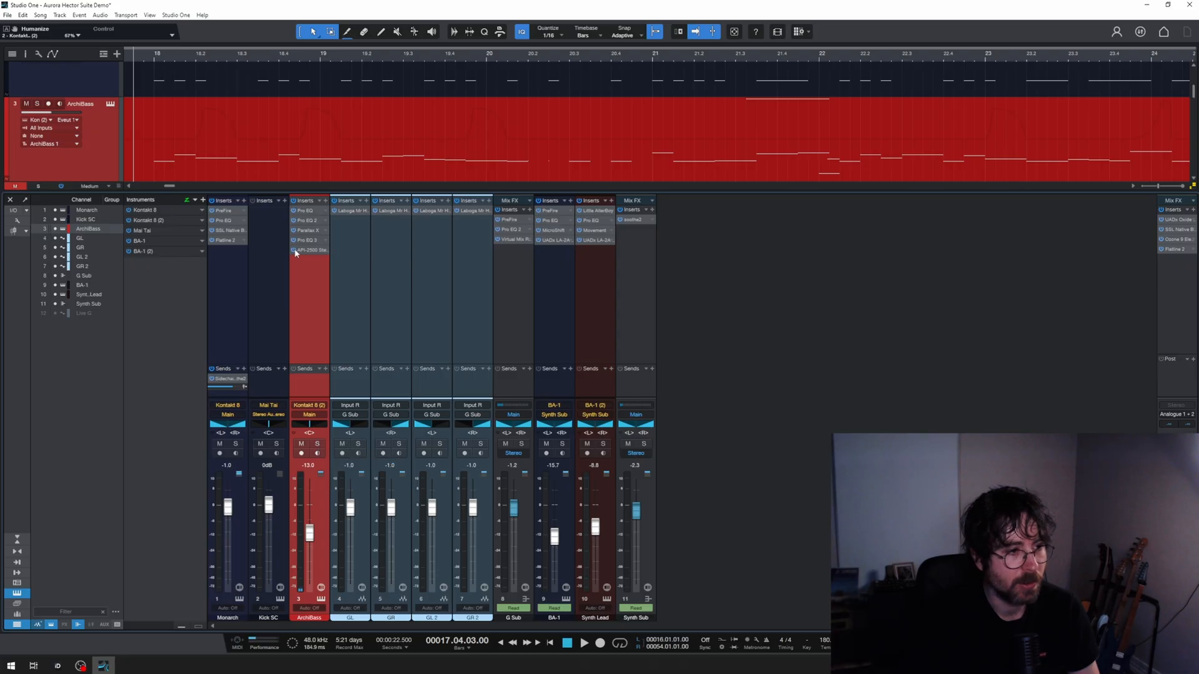
# Step: Listen to the ArchiBass channel soloed and examine the presets available in its Parallax X insert
pyautogui.click(317, 443)
pyautogui.press('space')
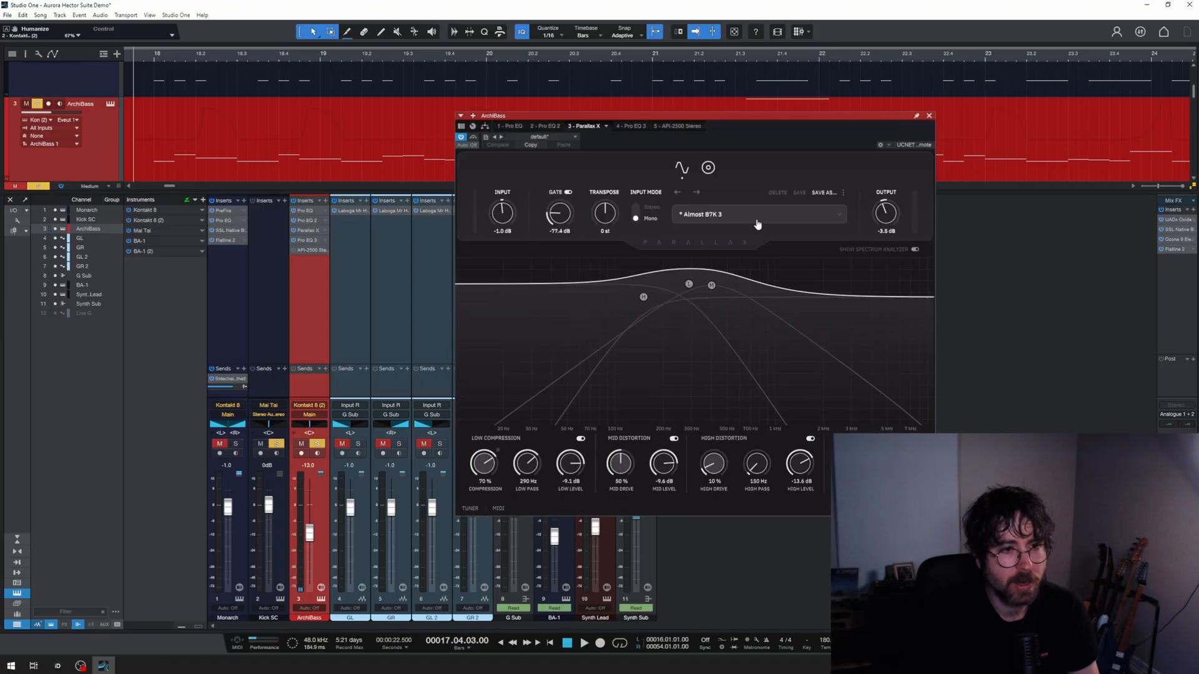
pyautogui.click(744, 216)
pyautogui.moveTo(733, 264)
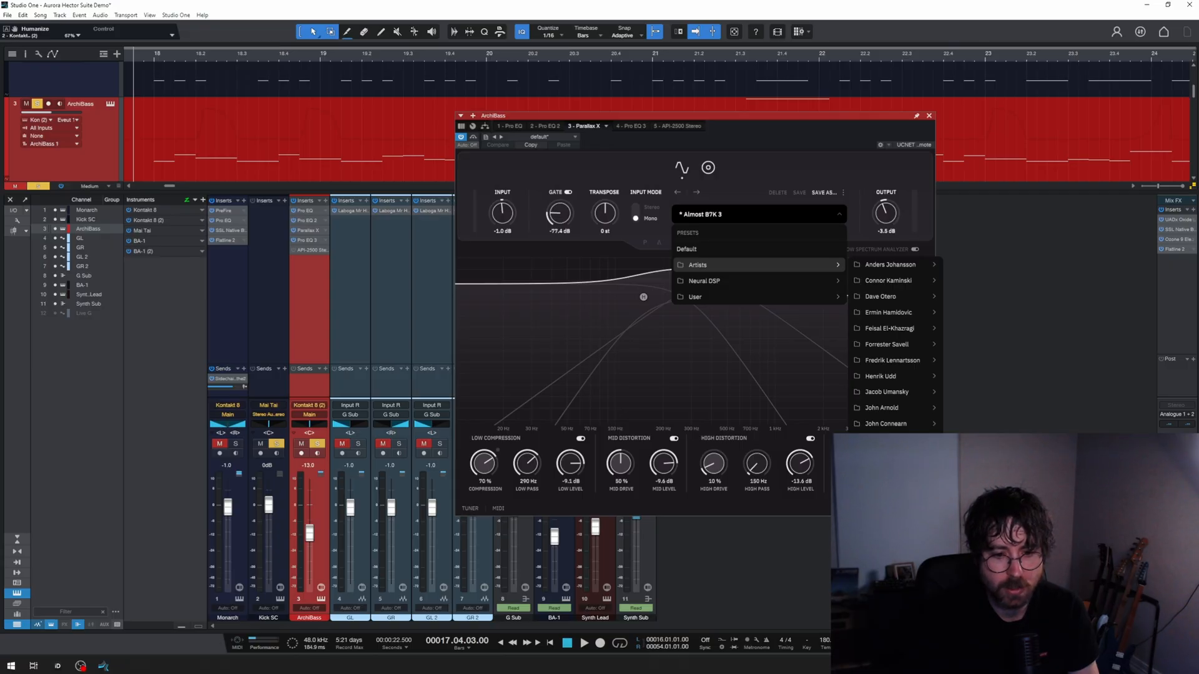
pyautogui.click(796, 156)
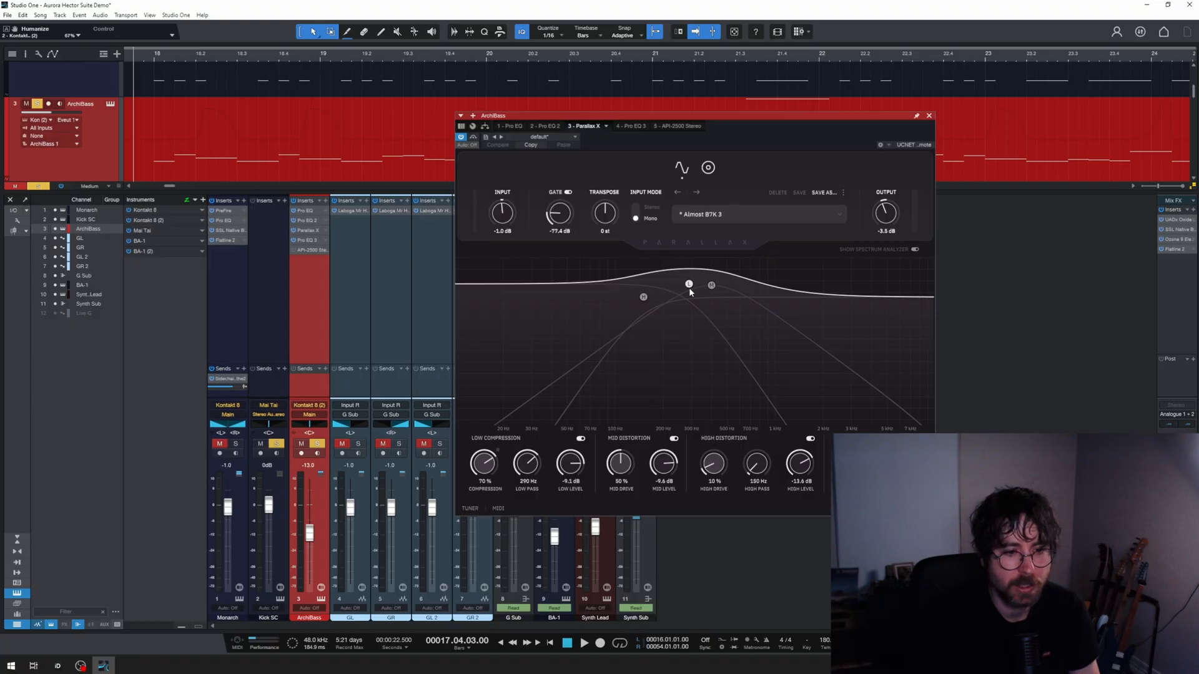
# Step: Examine the first Pro EQ insert on the ArchiBass channel, repositioning its window clear of the channel's inserts
pyautogui.doubleClick(298, 213)
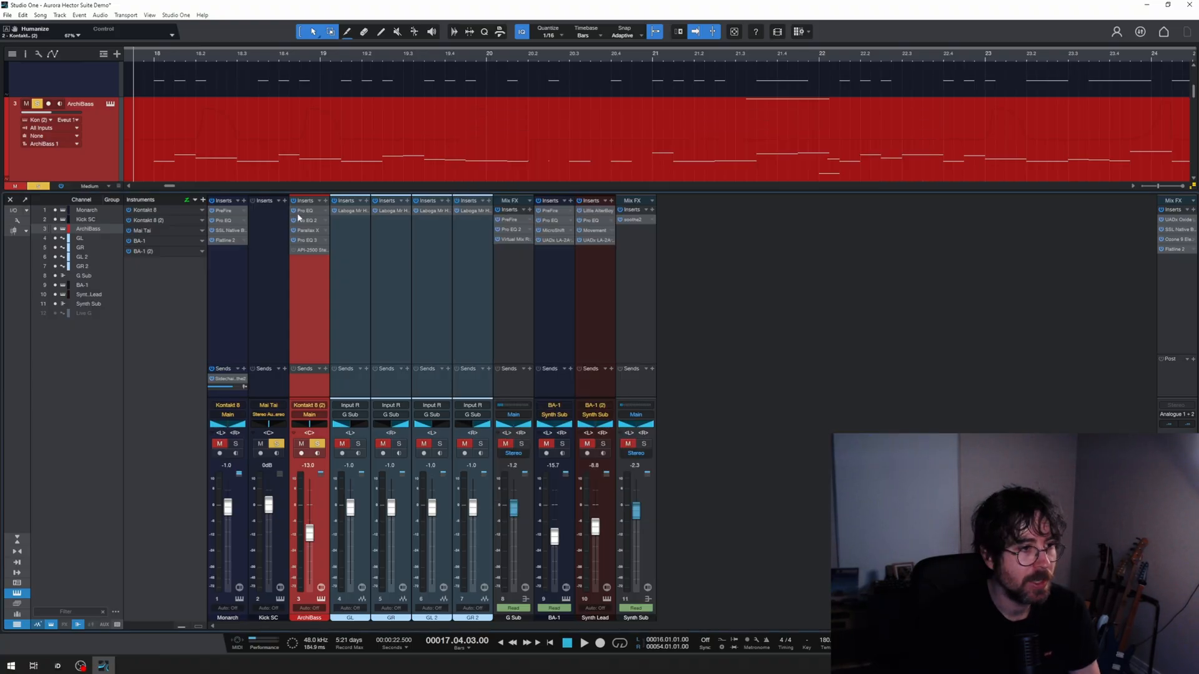
pyautogui.click(303, 214)
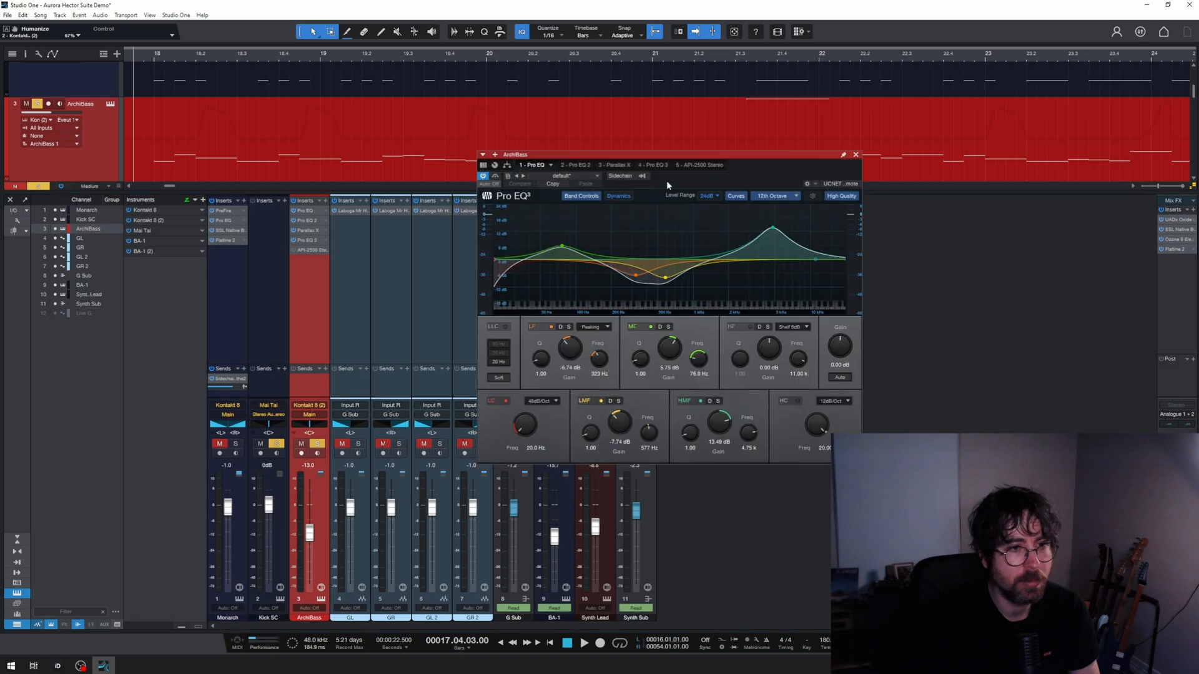
pyautogui.moveTo(679, 157); pyautogui.dragTo(721, 145)
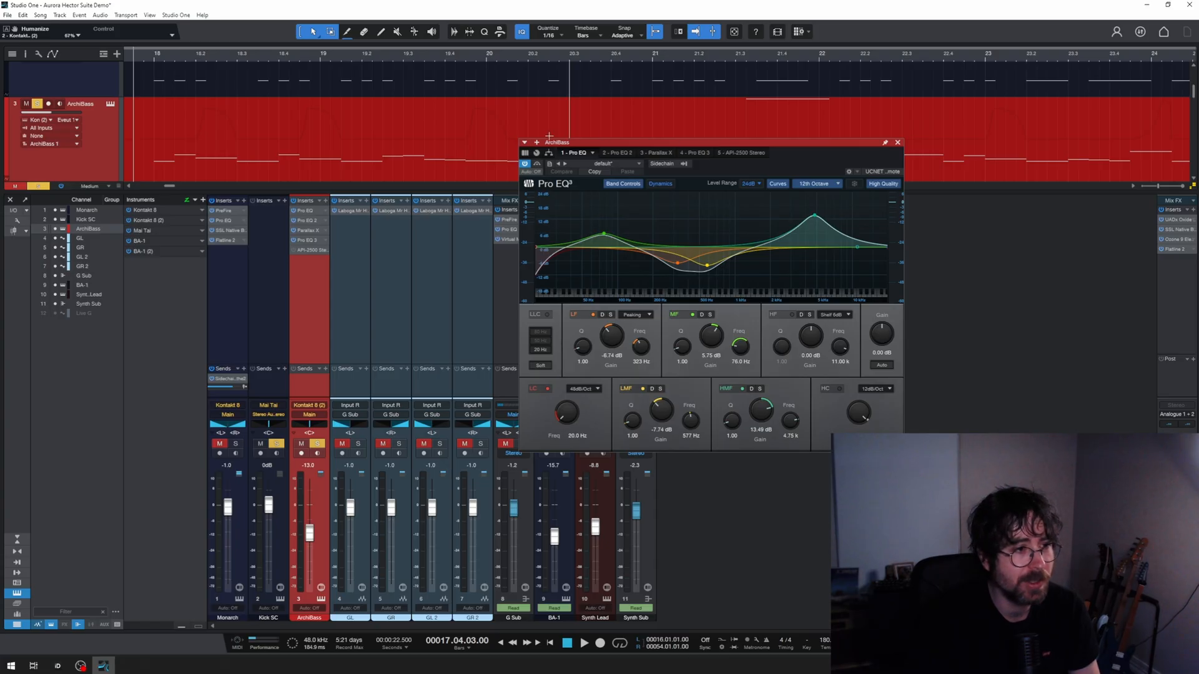
# Step: Bypass every ArchiBass insert except Parallax X and play the bass with only that effect active
pyautogui.click(294, 212)
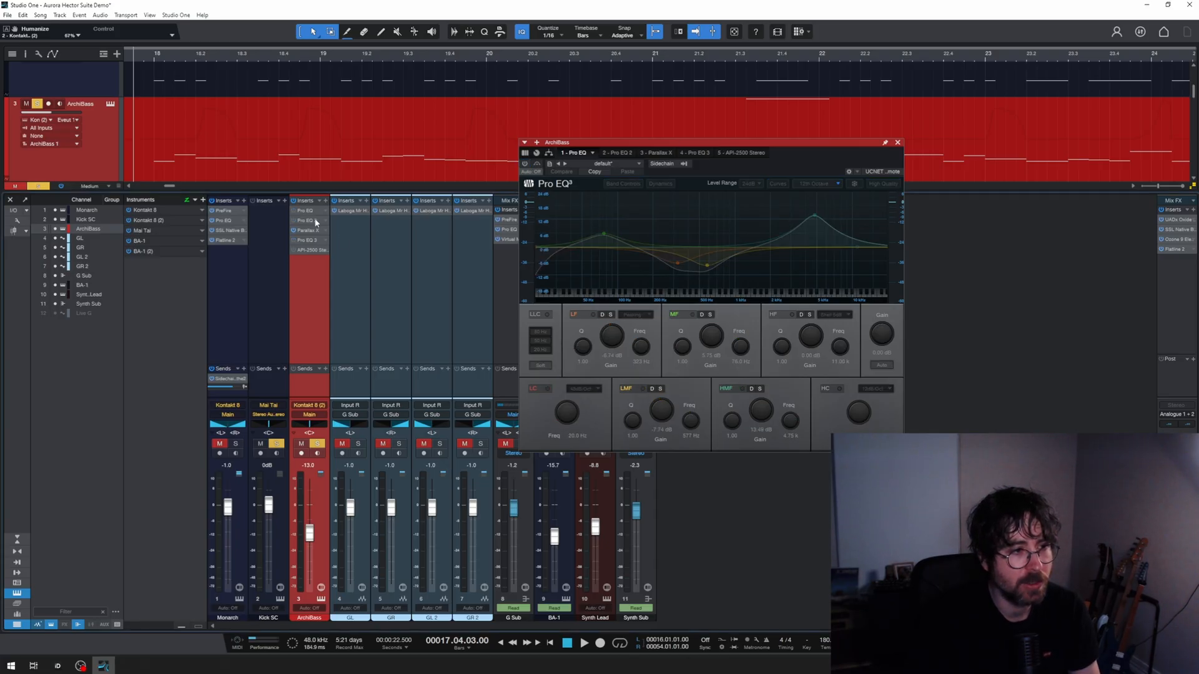
pyautogui.moveTo(316, 223); pyautogui.dragTo(314, 242)
pyautogui.press('space')
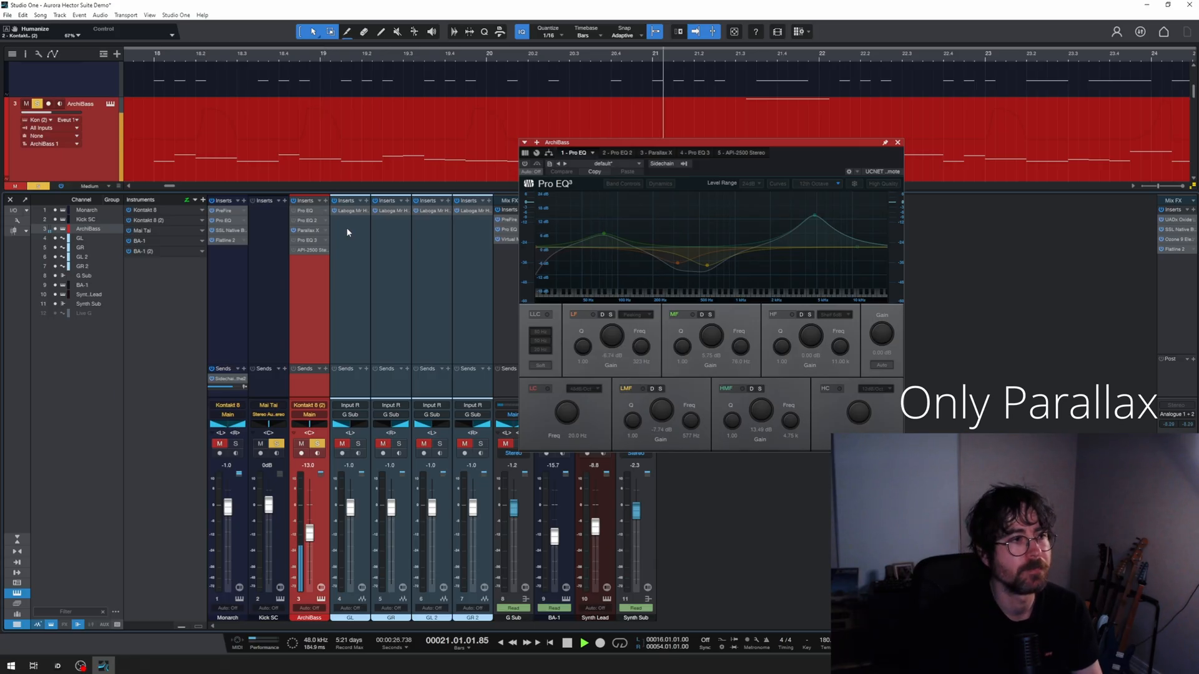
pyautogui.press('space')
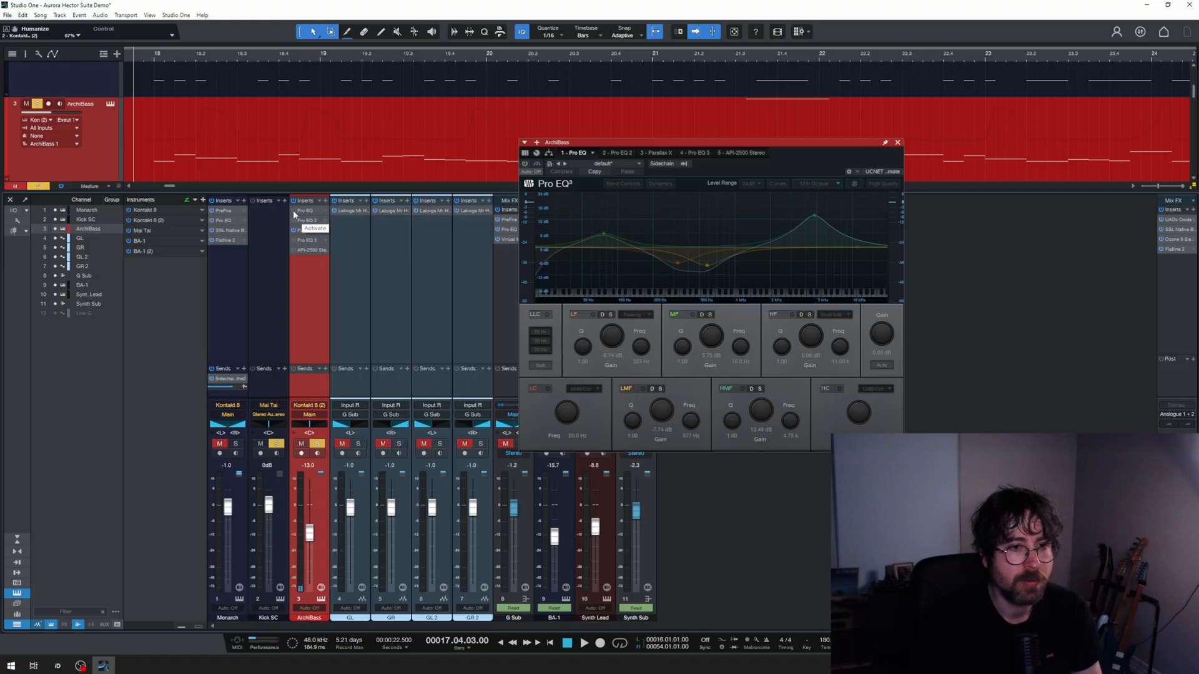
# Step: Reactivate the first and second Pro EQ inserts on the ArchiBass channel one at a time, playing the bass after each
pyautogui.click(293, 210)
pyautogui.press('space')
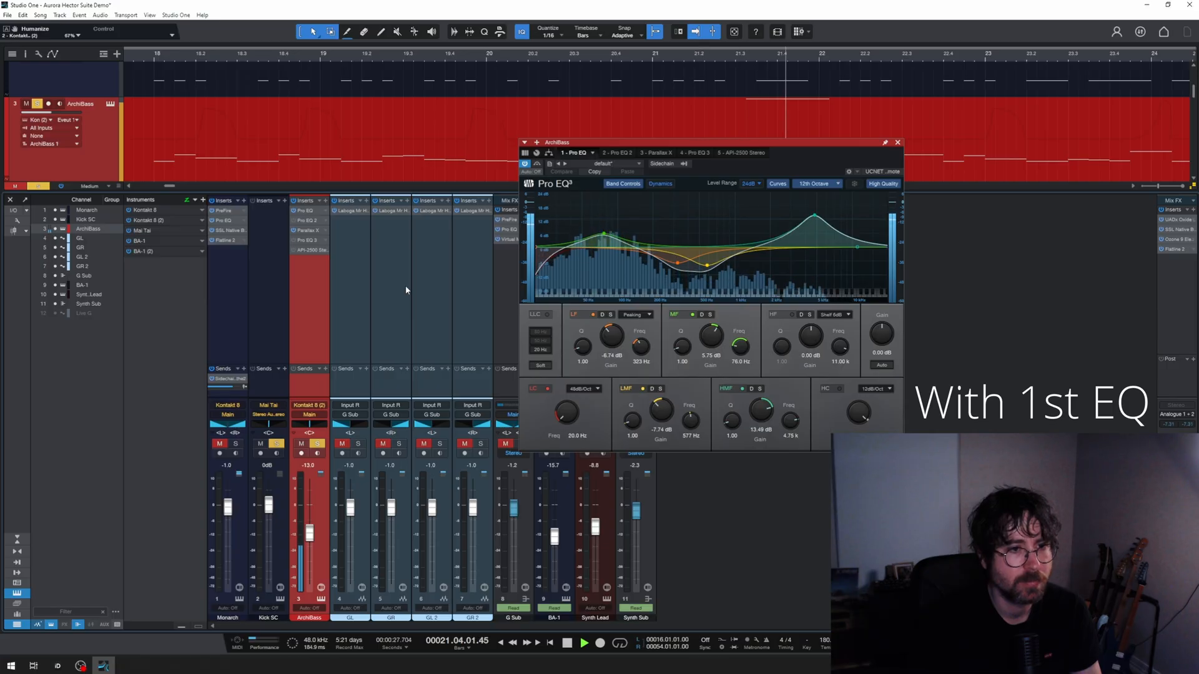
pyautogui.press('space')
pyautogui.click(292, 220)
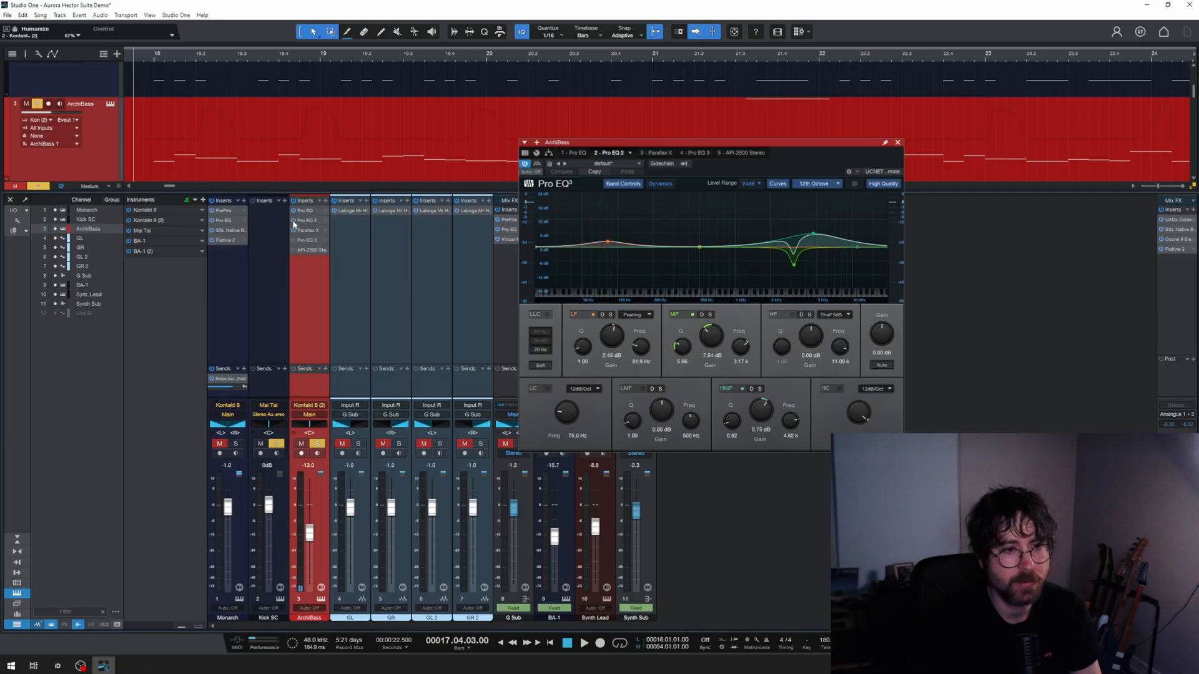
pyautogui.press('space')
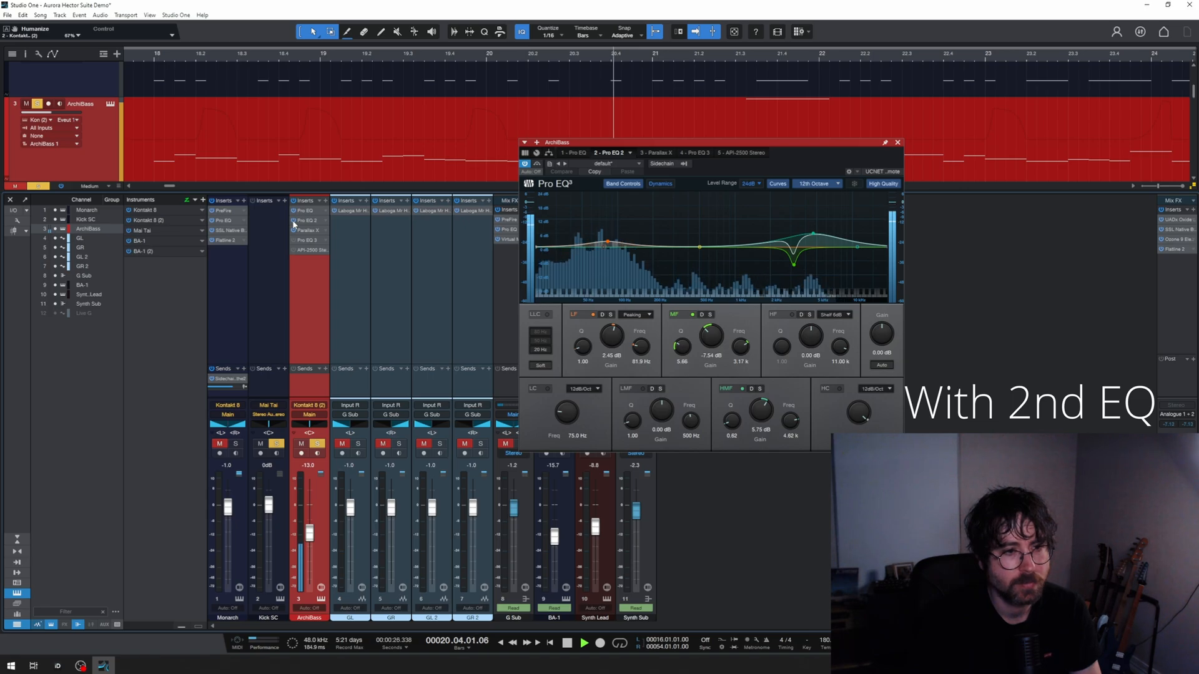
pyautogui.press('space')
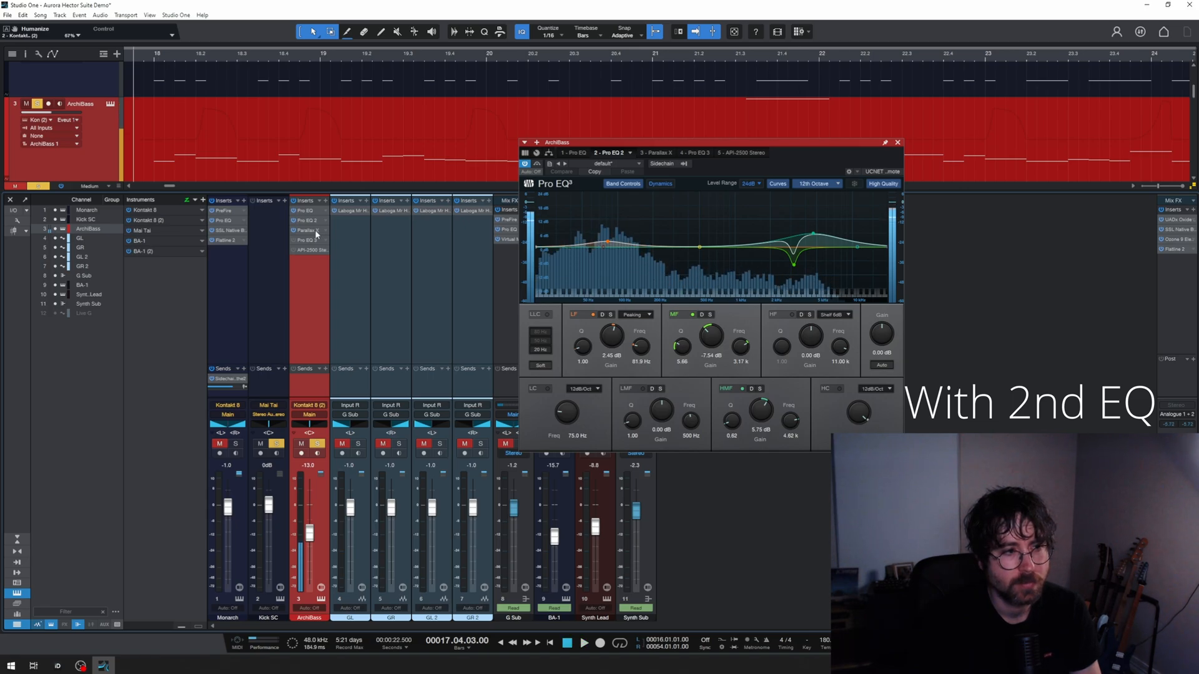
# Step: Examine the Parallax X, Pro EQ 3 and API-2500 inserts on ArchiBass, and take the channel out of solo
pyautogui.click(312, 231)
pyautogui.click(307, 241)
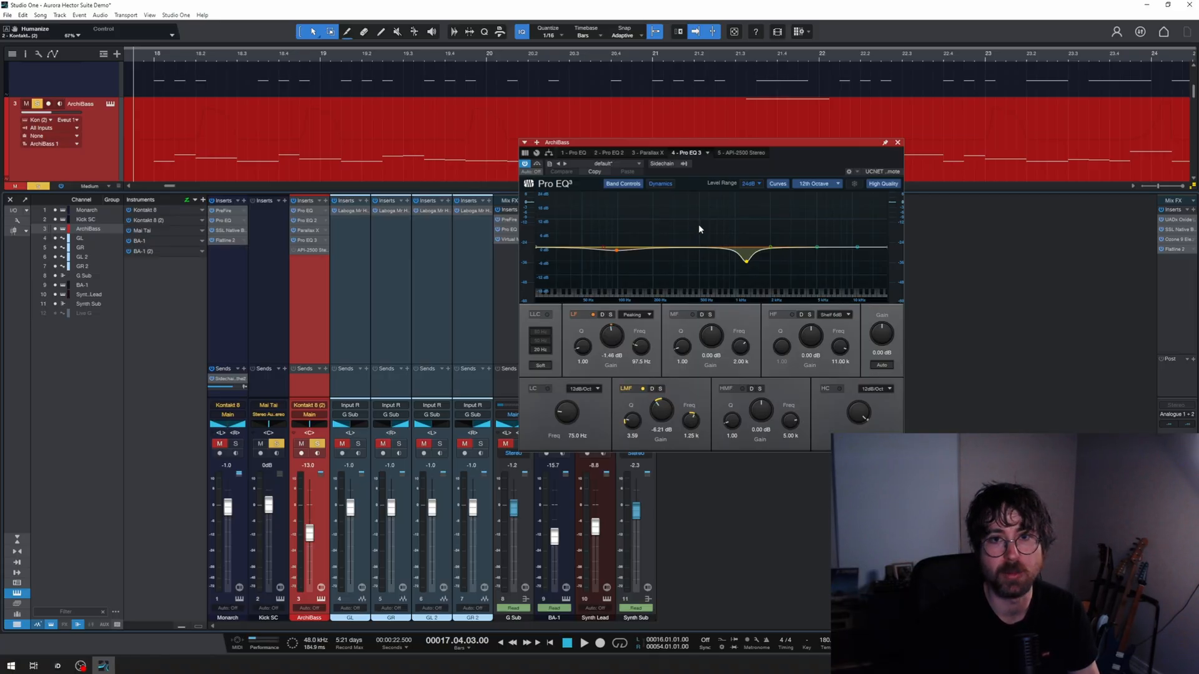
pyautogui.click(310, 249)
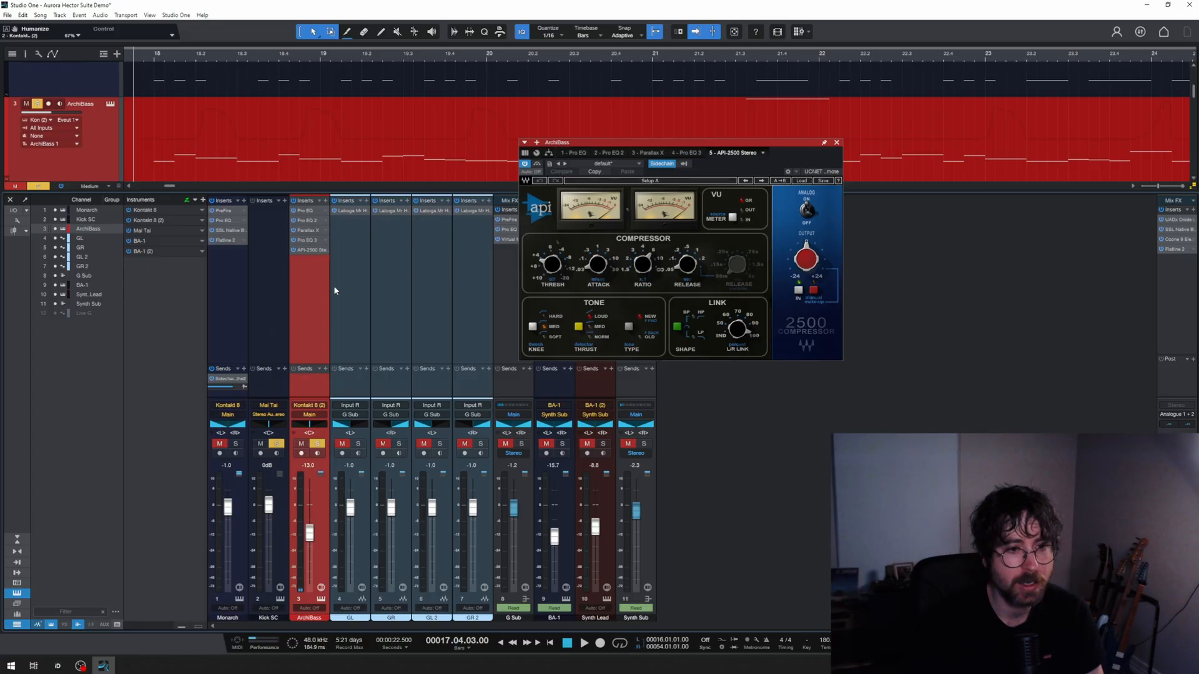
pyautogui.click(318, 444)
# Step: Compare the Kick SC, ArchiBass and Monarch channels, close the plug-in window, and select the note event on the Kick SC track
pyautogui.click(272, 332)
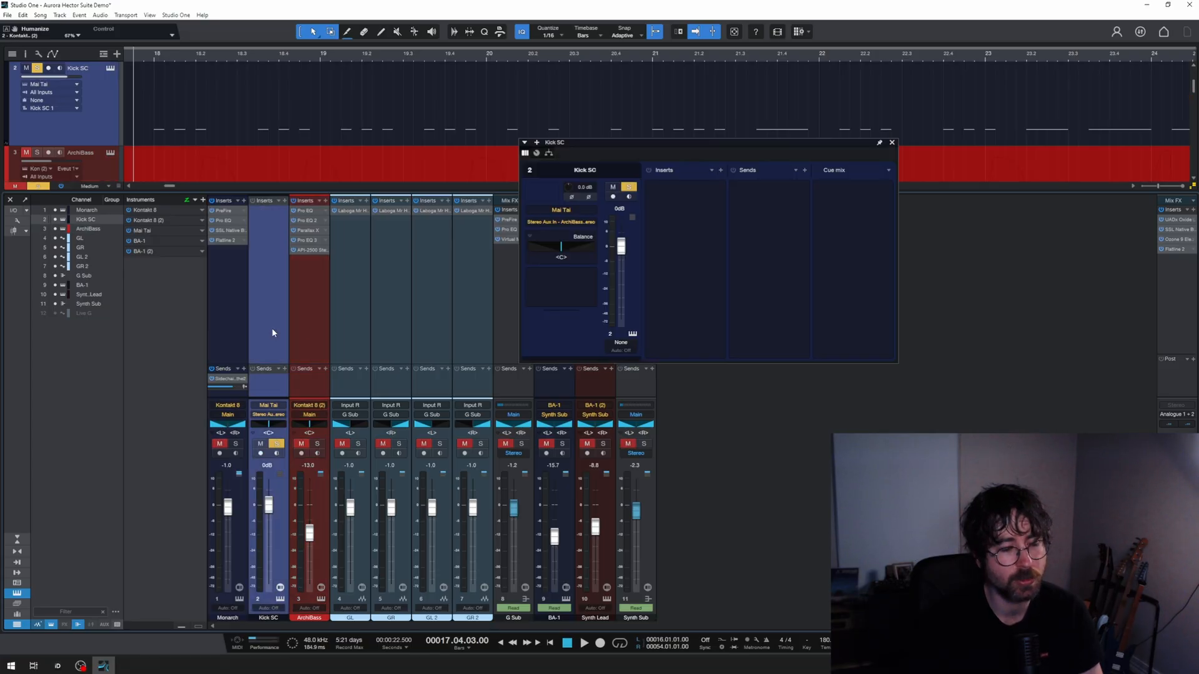
pyautogui.click(309, 316)
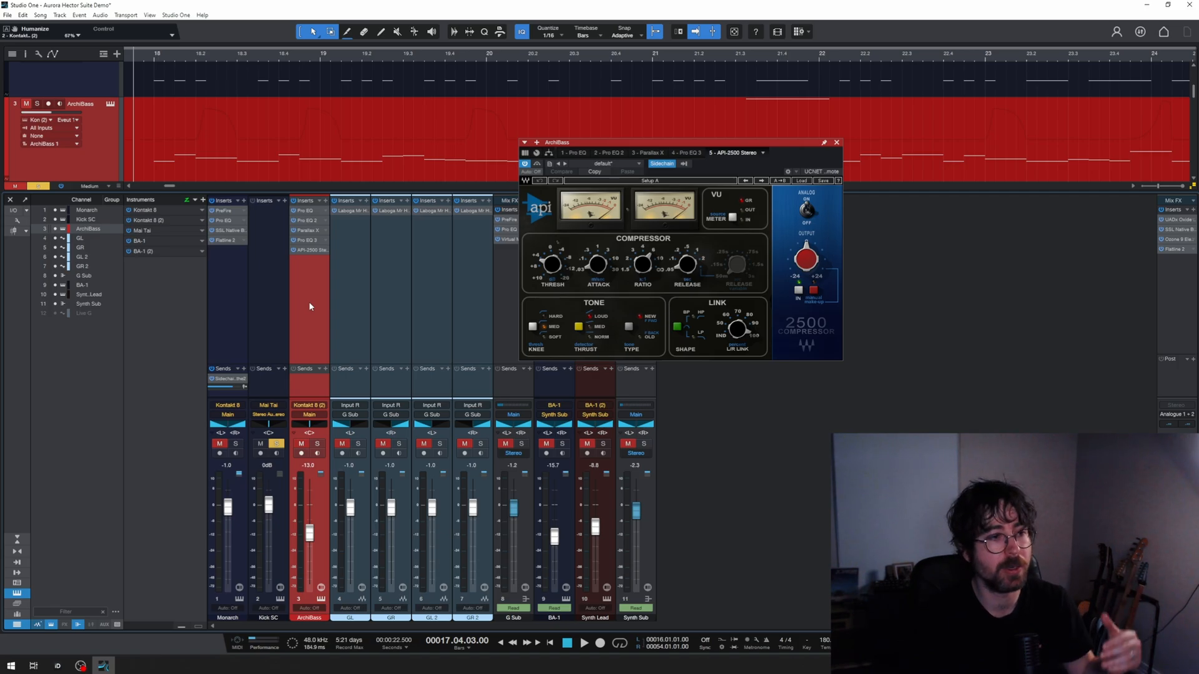
pyautogui.click(242, 288)
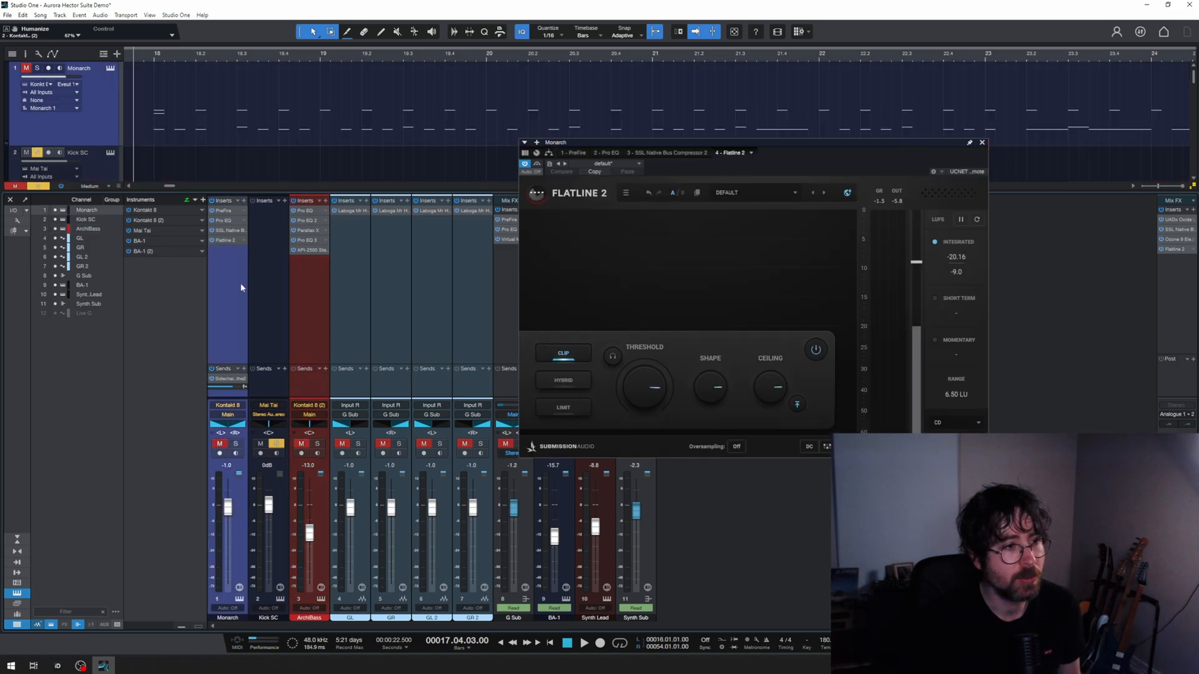
pyautogui.click(982, 143)
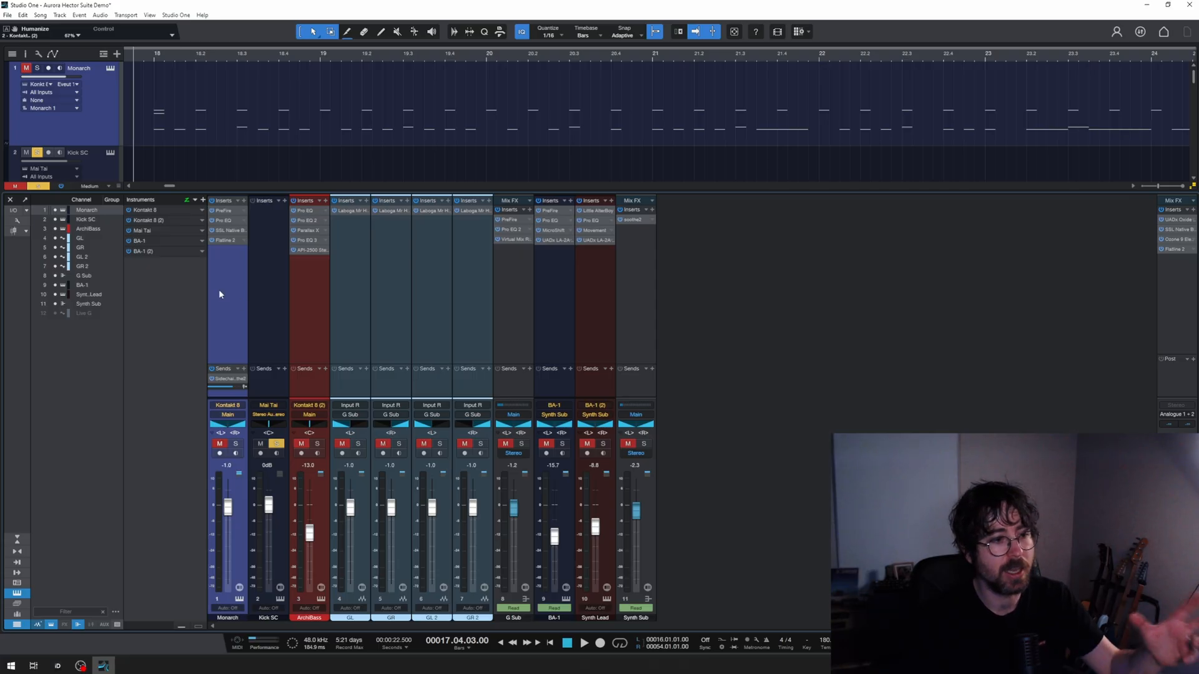
pyautogui.click(216, 136)
pyautogui.scroll(-1, 216, 136)
pyautogui.click(213, 140)
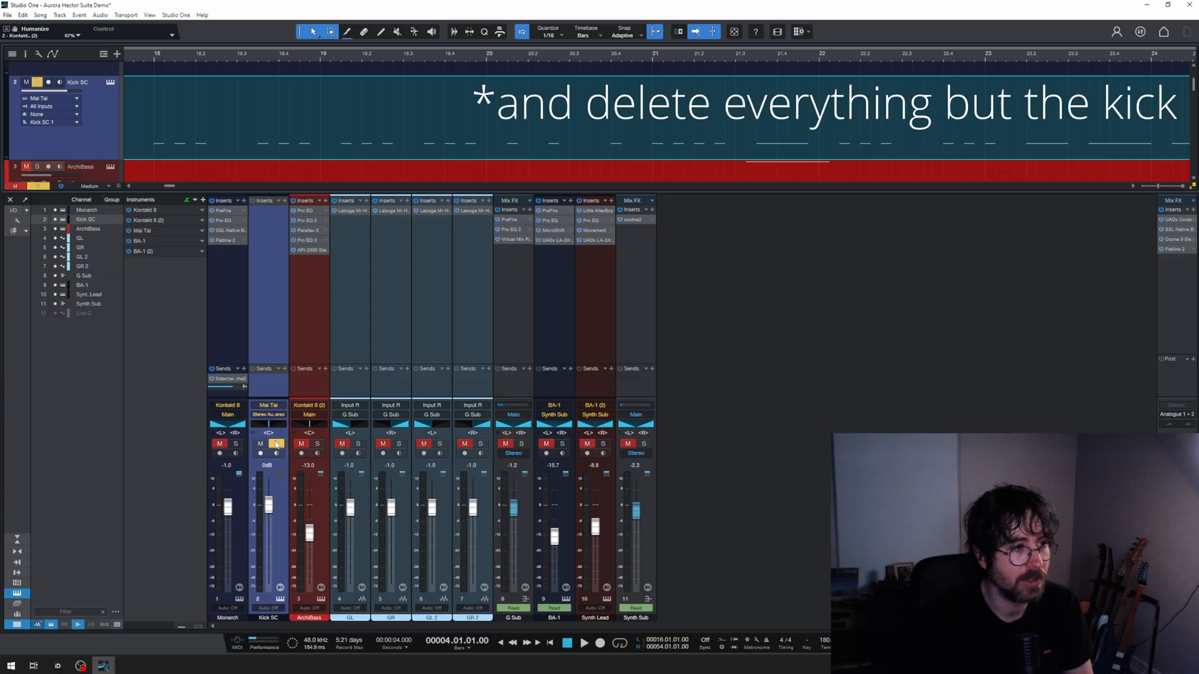
# Step: Route the Kick SC channel's output to Main and audition its Mai Tai kick sound with the instrument open
pyautogui.click(276, 415)
pyautogui.click(280, 425)
pyautogui.click(280, 600)
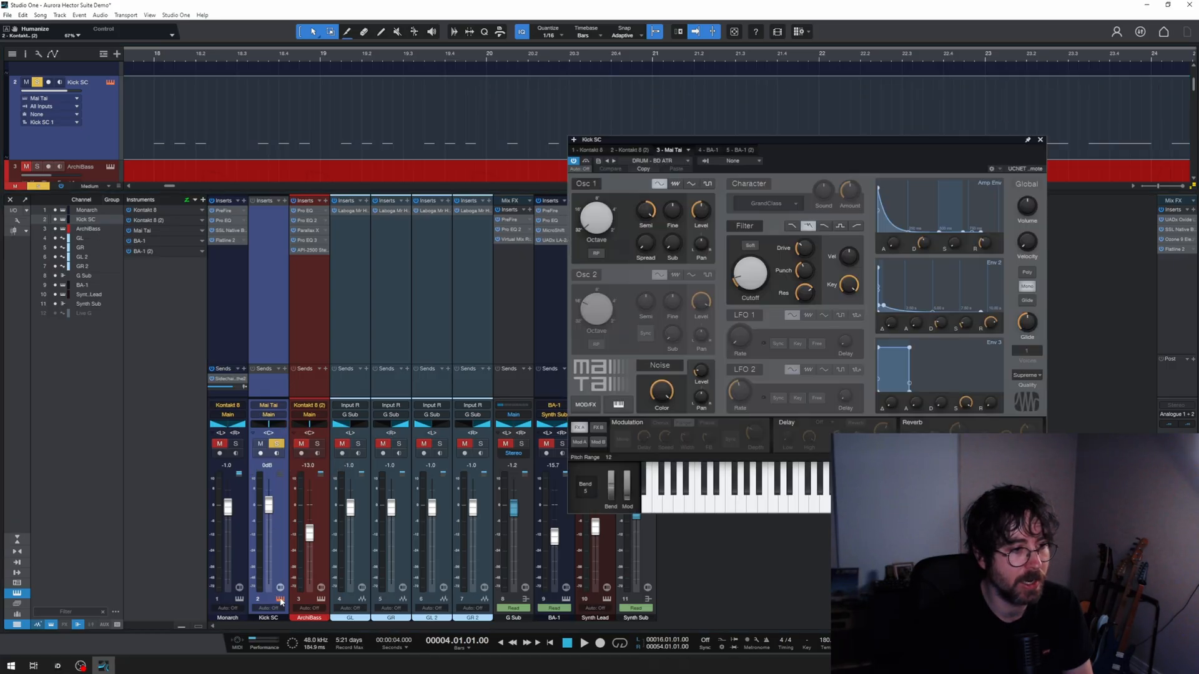
pyautogui.moveTo(806, 141); pyautogui.dragTo(759, 102)
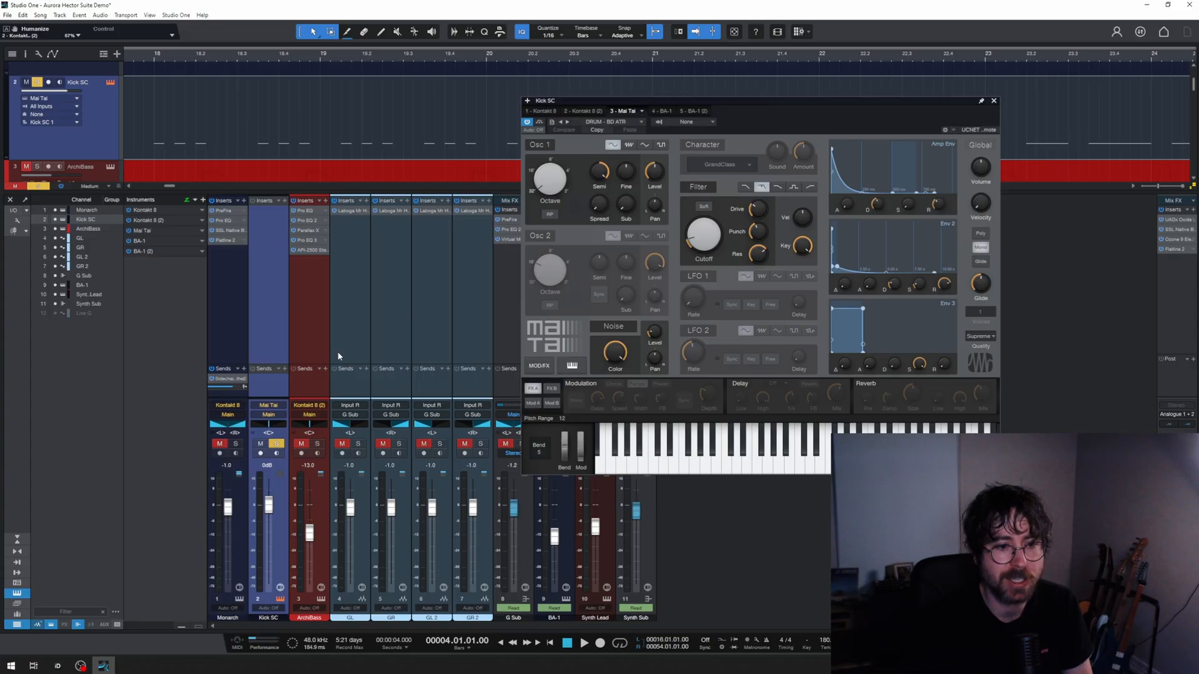
pyautogui.press('space')
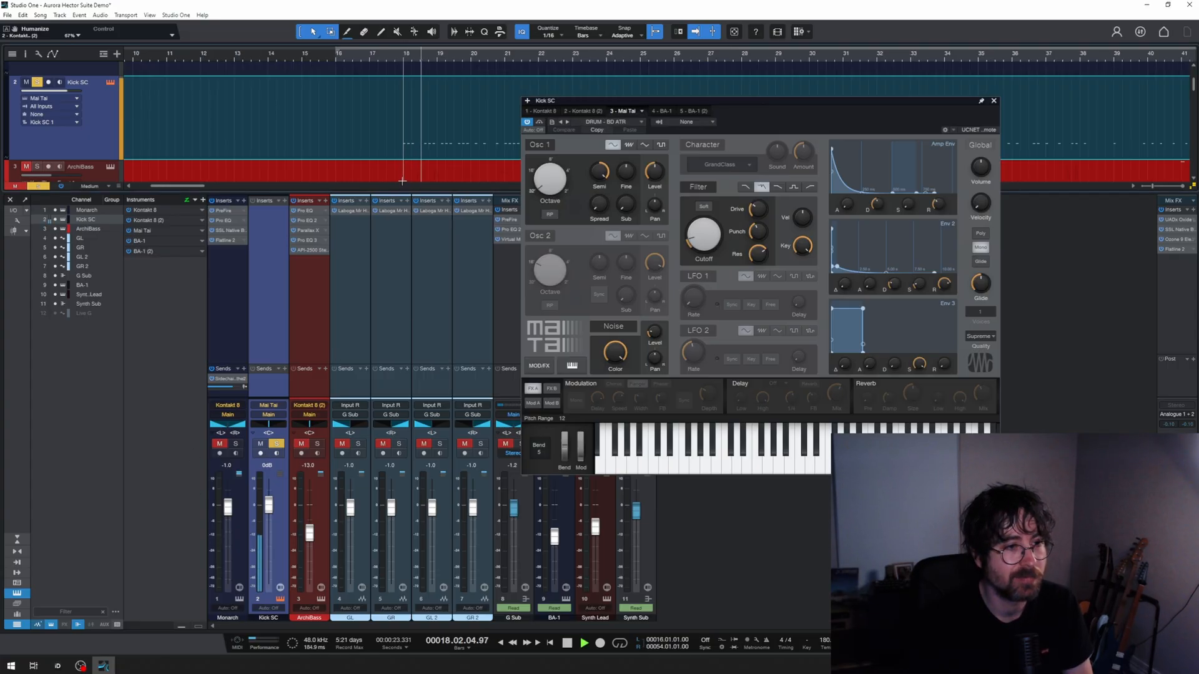
pyautogui.press('space')
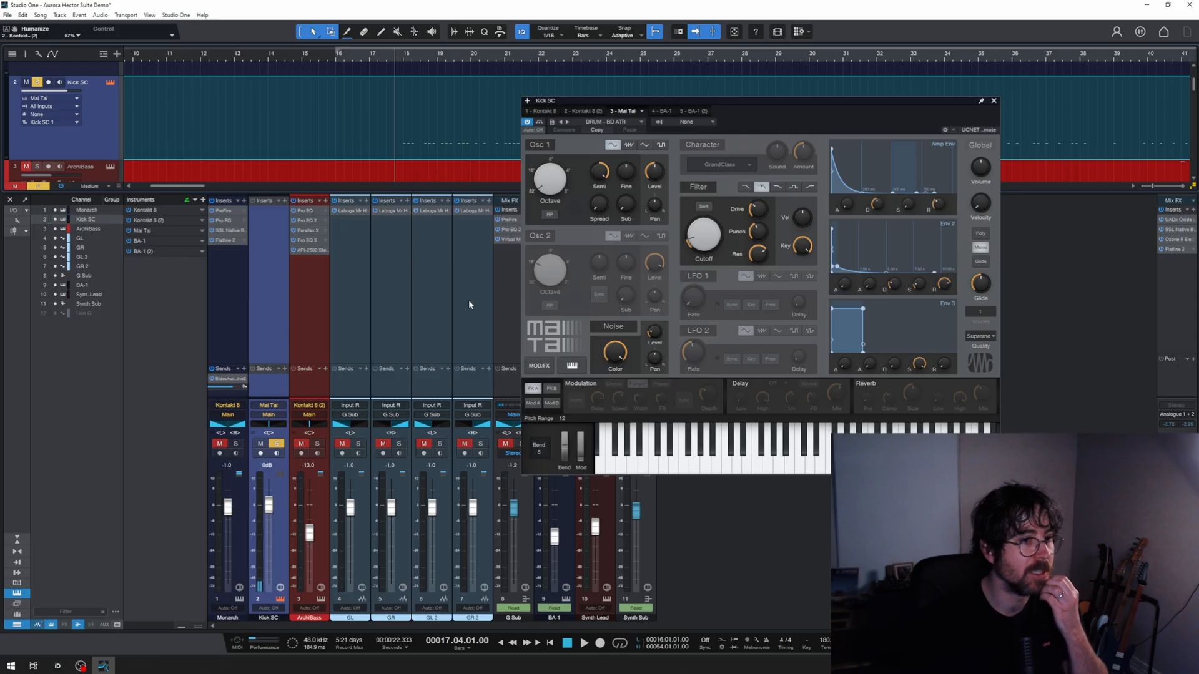
pyautogui.click(993, 101)
pyautogui.click(994, 102)
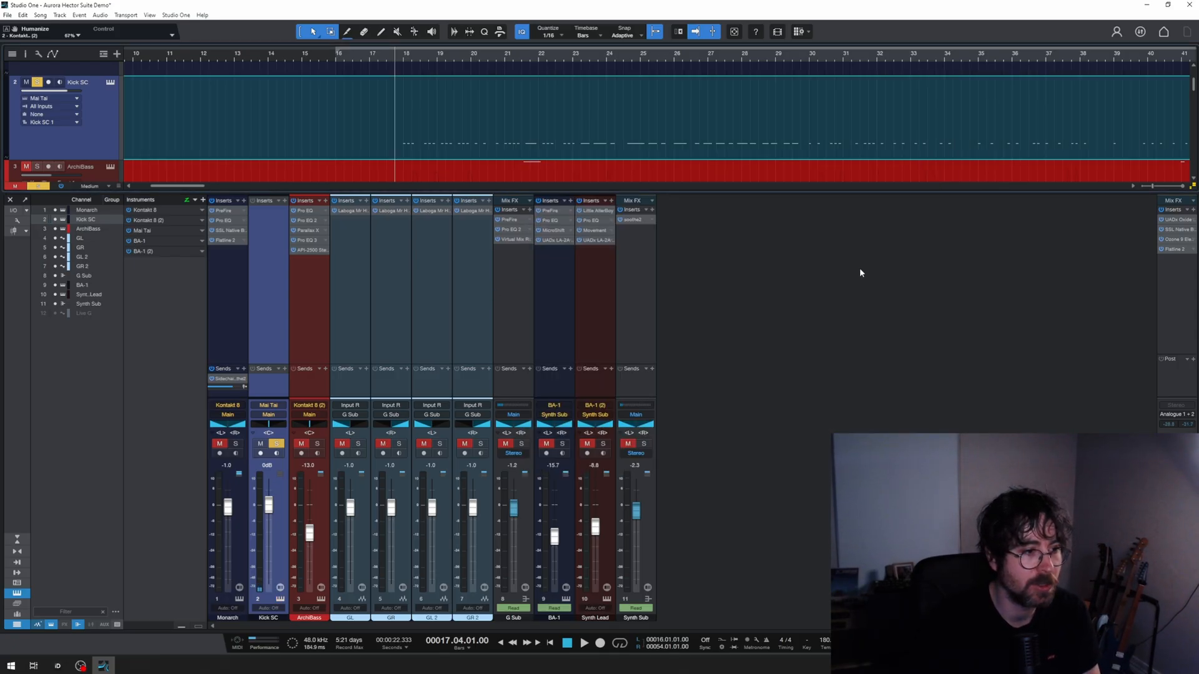
# Step: Examine the sidechained API-2500 on ArchiBass while playing the bass soloed together with Kick SC, and close the compressor
pyautogui.click(310, 250)
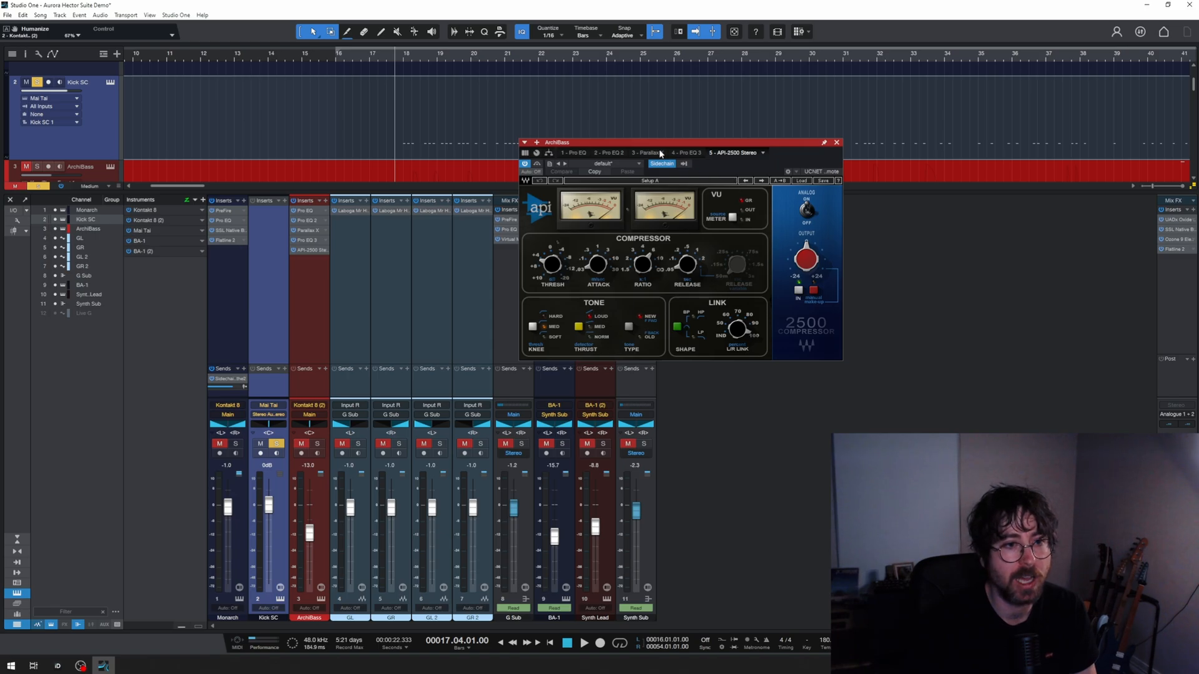
pyautogui.moveTo(670, 147); pyautogui.dragTo(692, 178)
pyautogui.press('space')
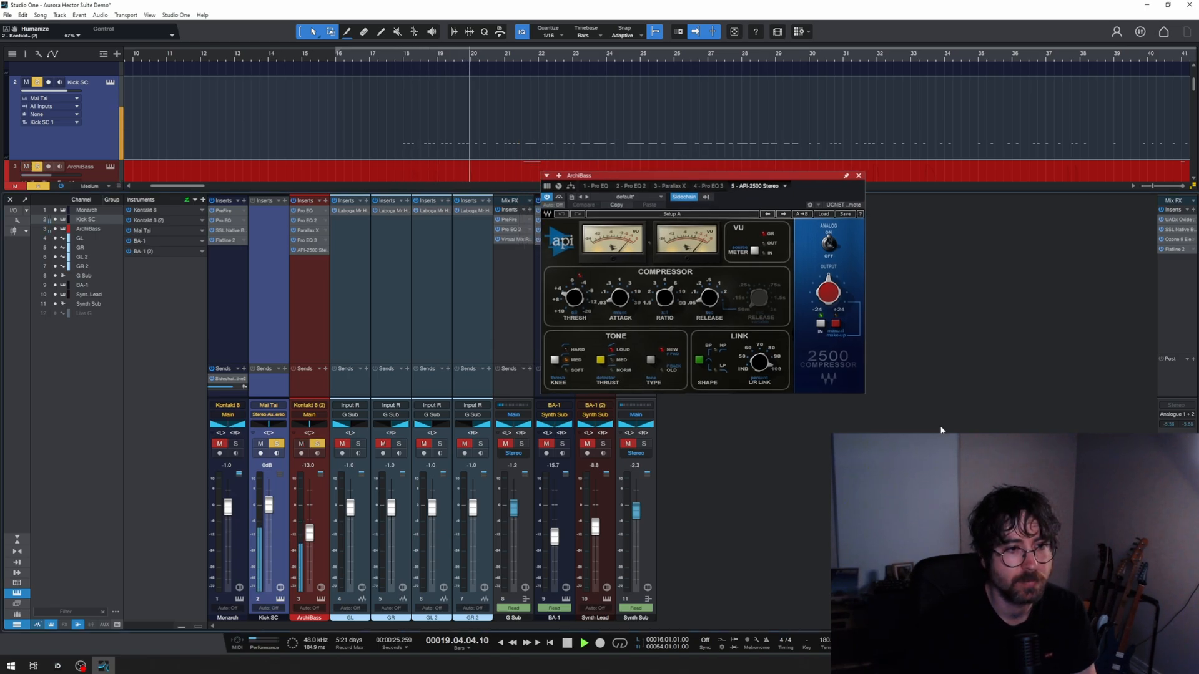
pyautogui.press('space')
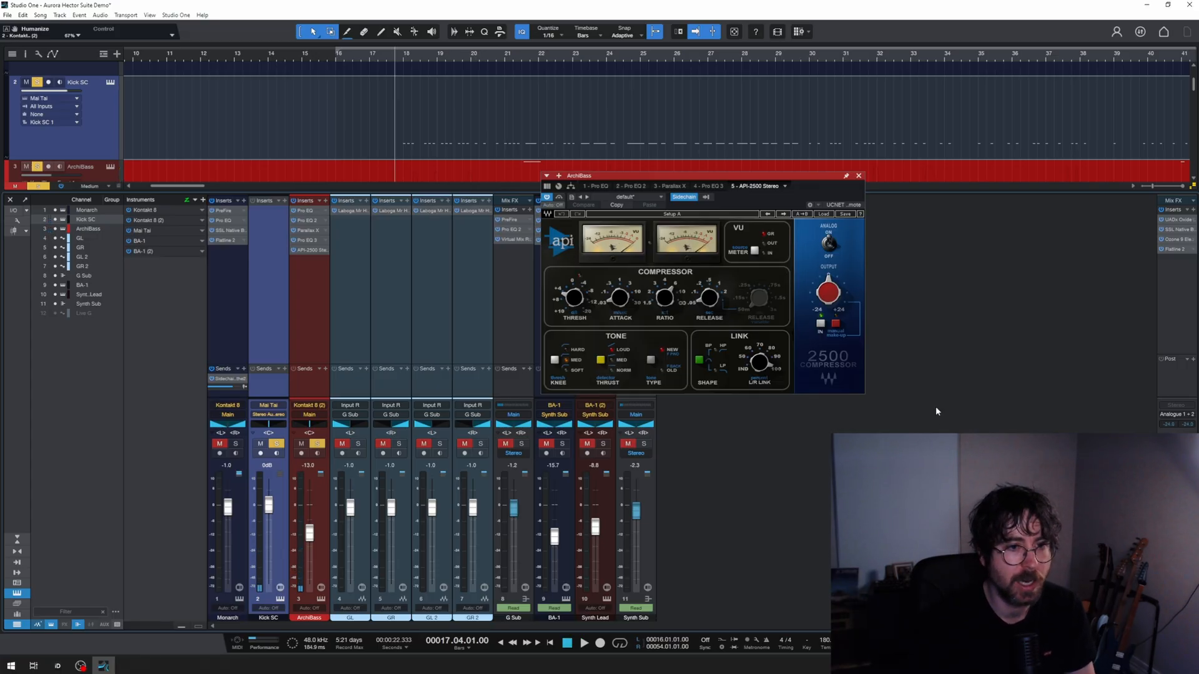
pyautogui.click(859, 176)
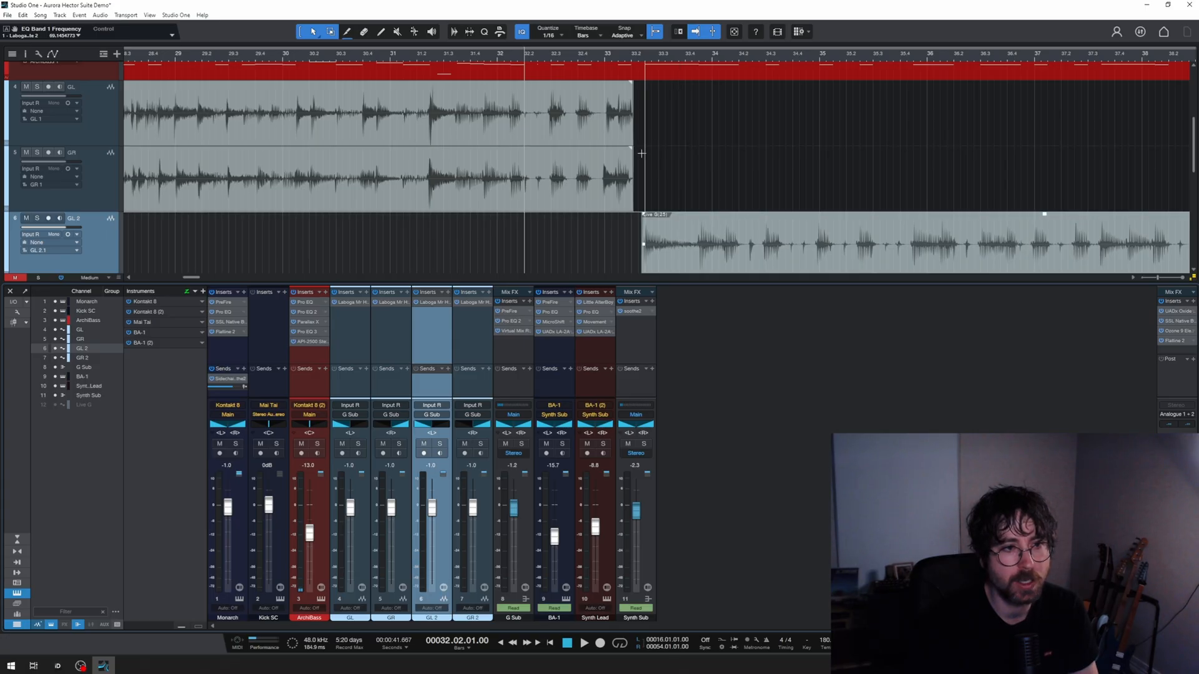
# Step: Try extending the ends of the GL and GR guitar clips to 34.02.01.00, and undo the extension
pyautogui.scroll(5, 673, 185)
pyautogui.click(420, 187)
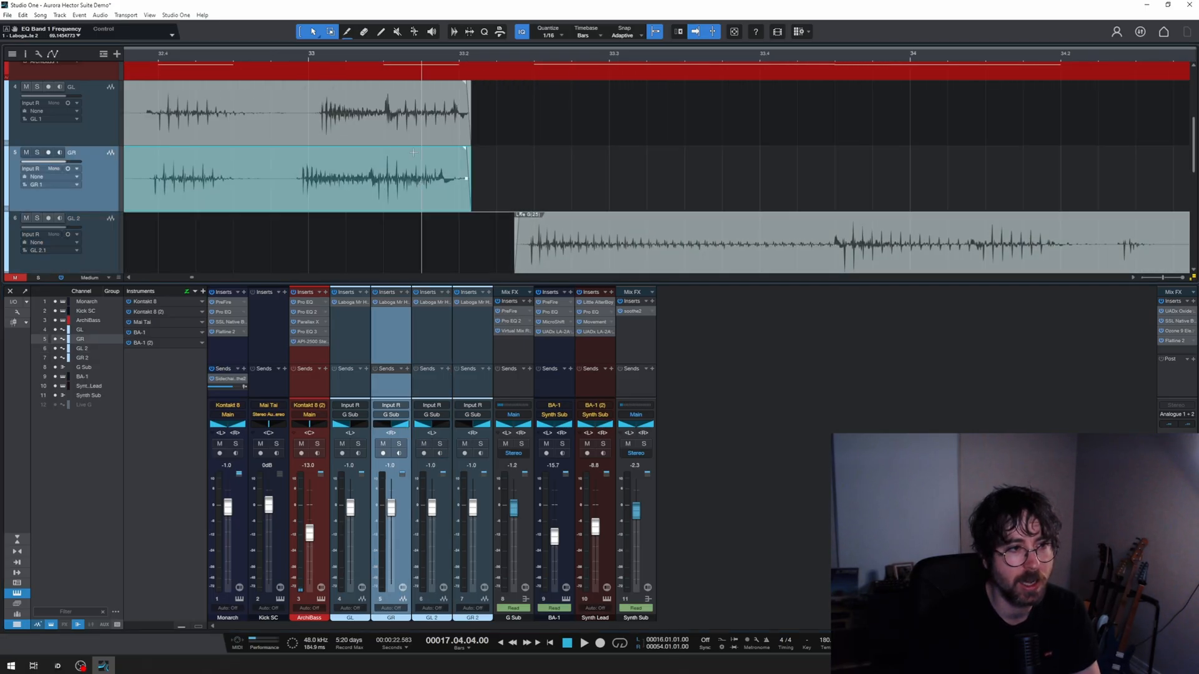
pyautogui.keyDown('shift'); pyautogui.click(463, 135); pyautogui.keyUp('shift')
pyautogui.moveTo(472, 135); pyautogui.dragTo(1065, 132)
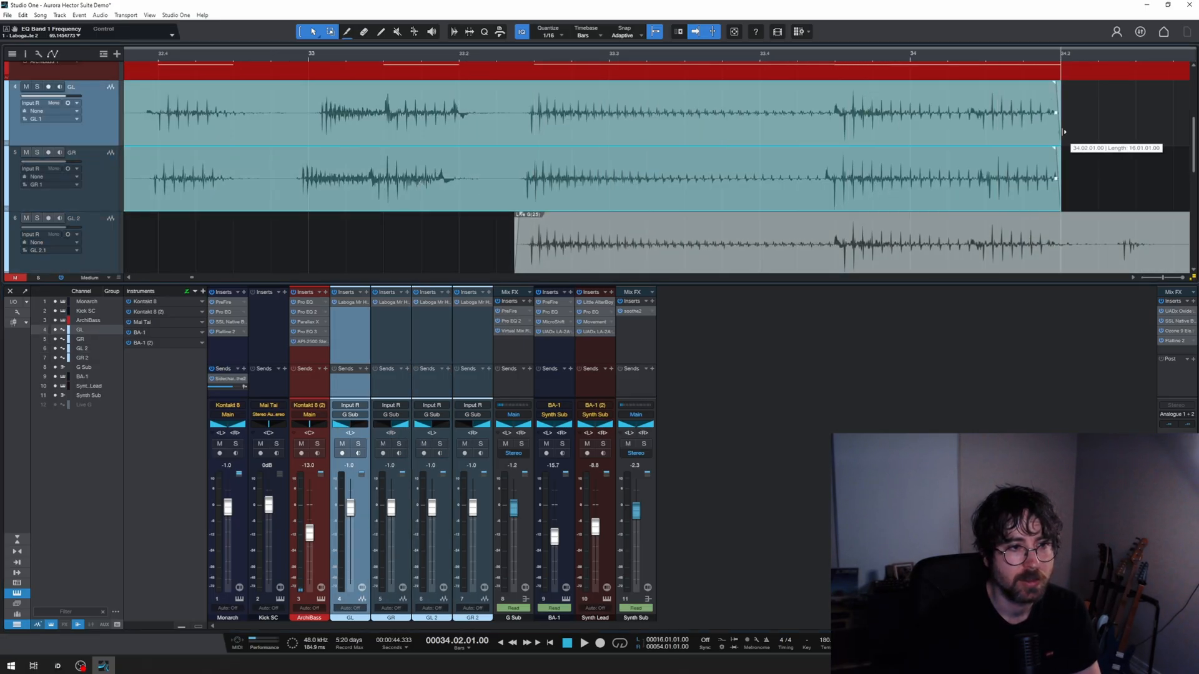
pyautogui.scroll(-1, 1065, 135)
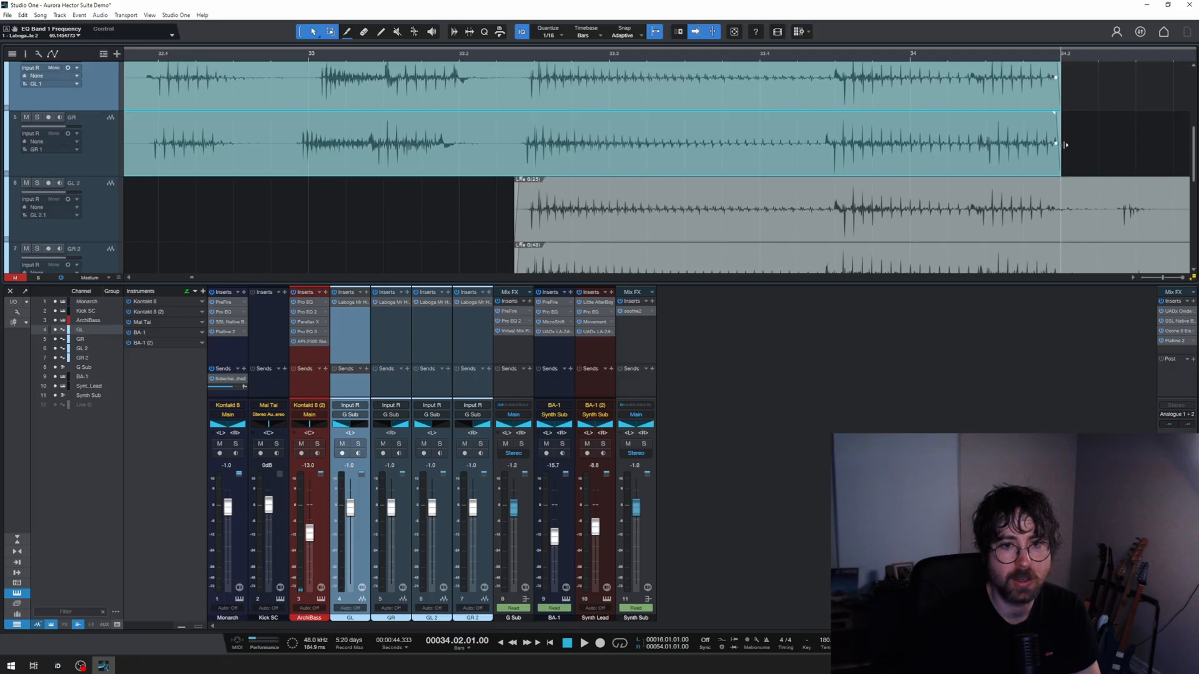
pyautogui.hotkey('ctrl', 'z')
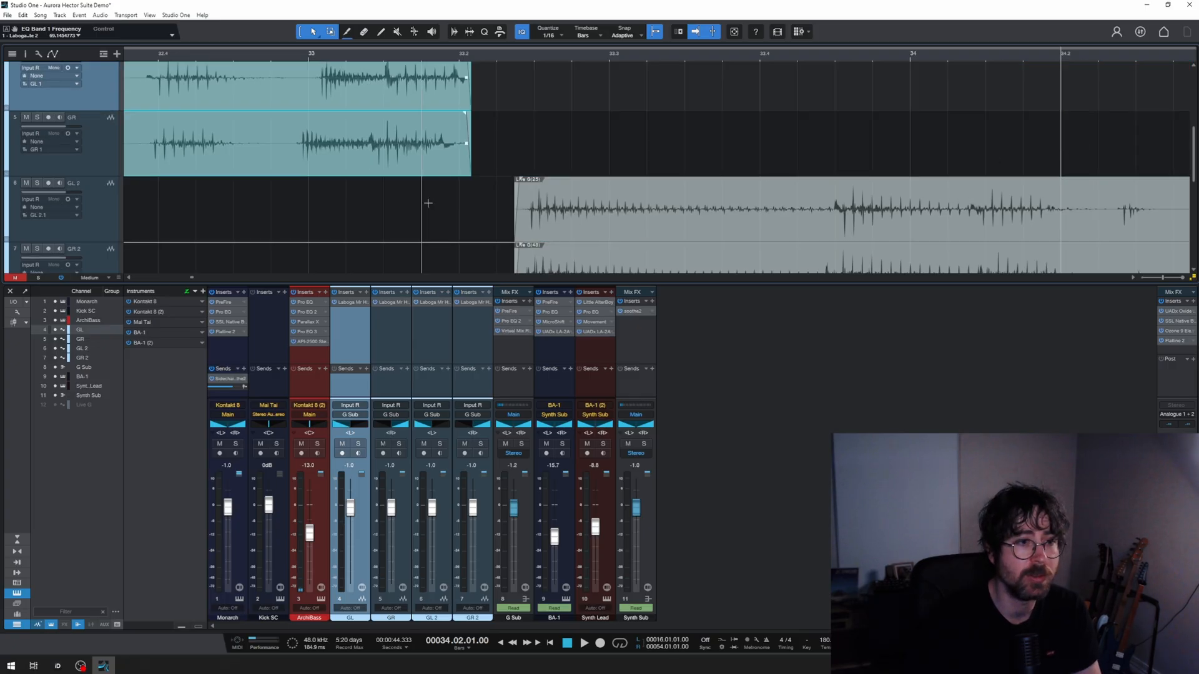
# Step: Examine the pedal settings in the GL channel's Laboga Mr Hector Suite 2 insert, including Drive Mysterio's volume, tone and gain
pyautogui.scroll(-2, 429, 196)
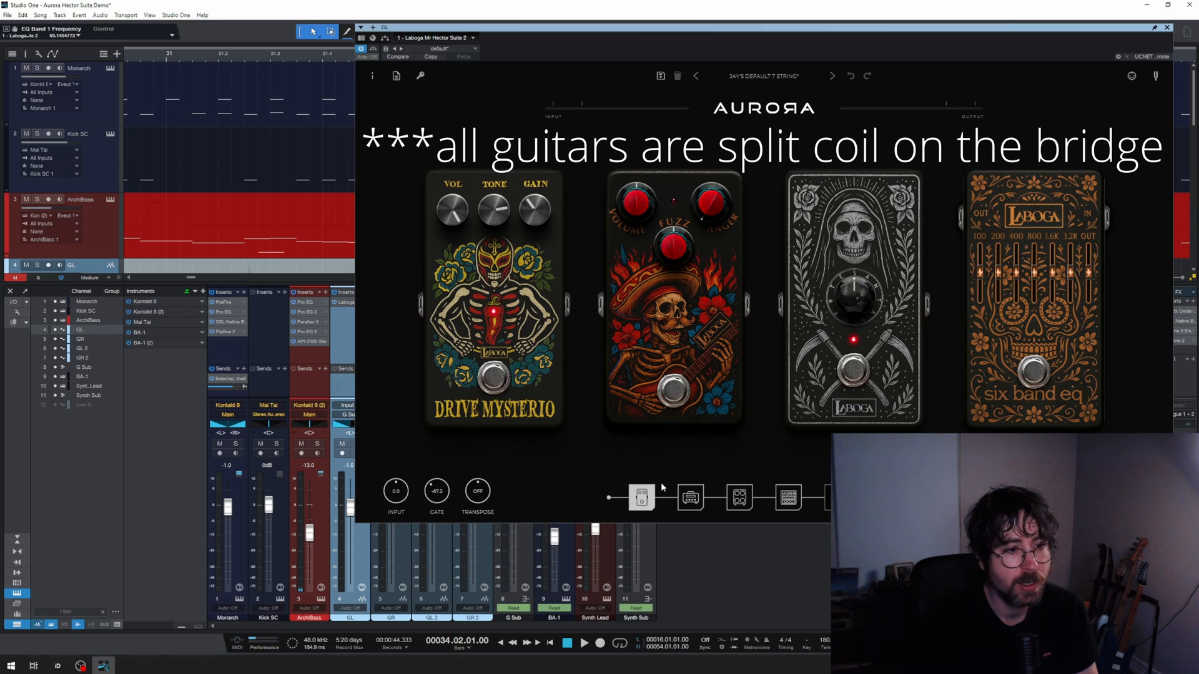
pyautogui.moveTo(454, 223)
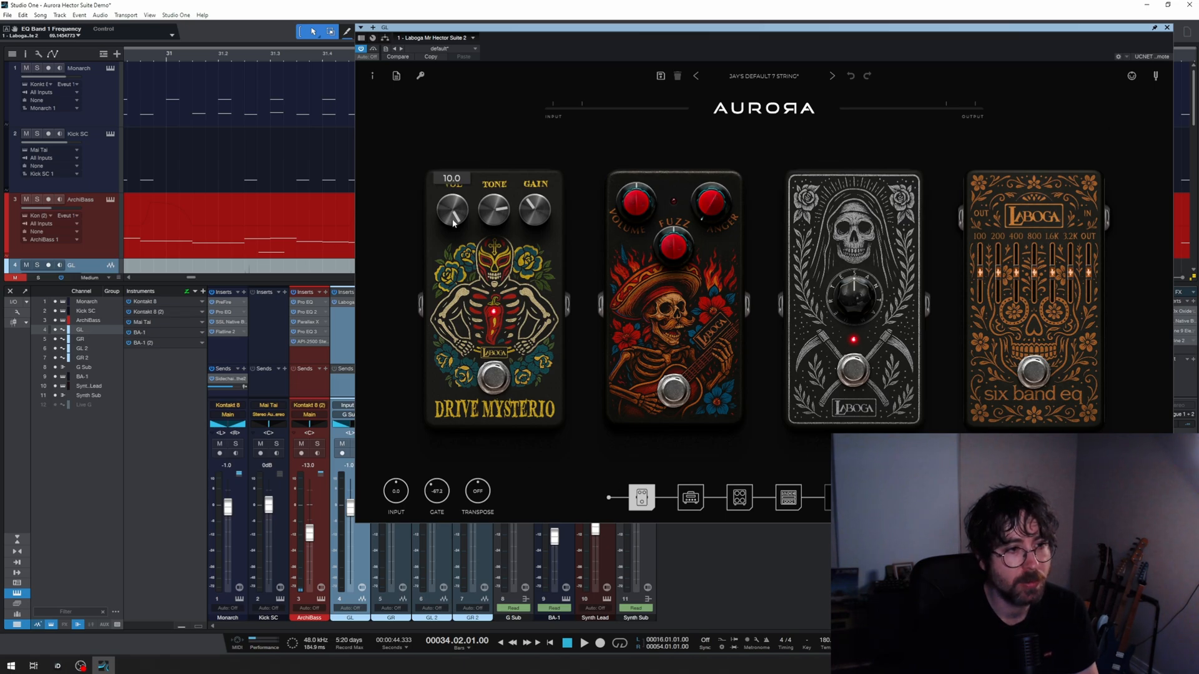
pyautogui.moveTo(492, 213)
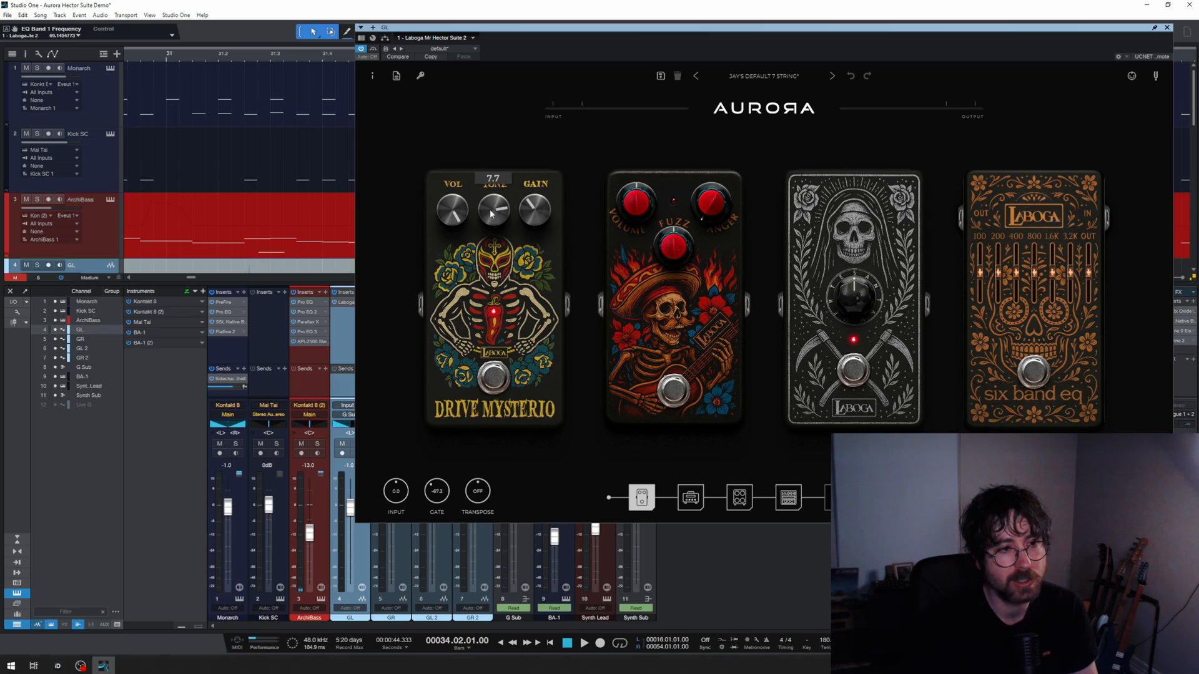
pyautogui.moveTo(538, 213)
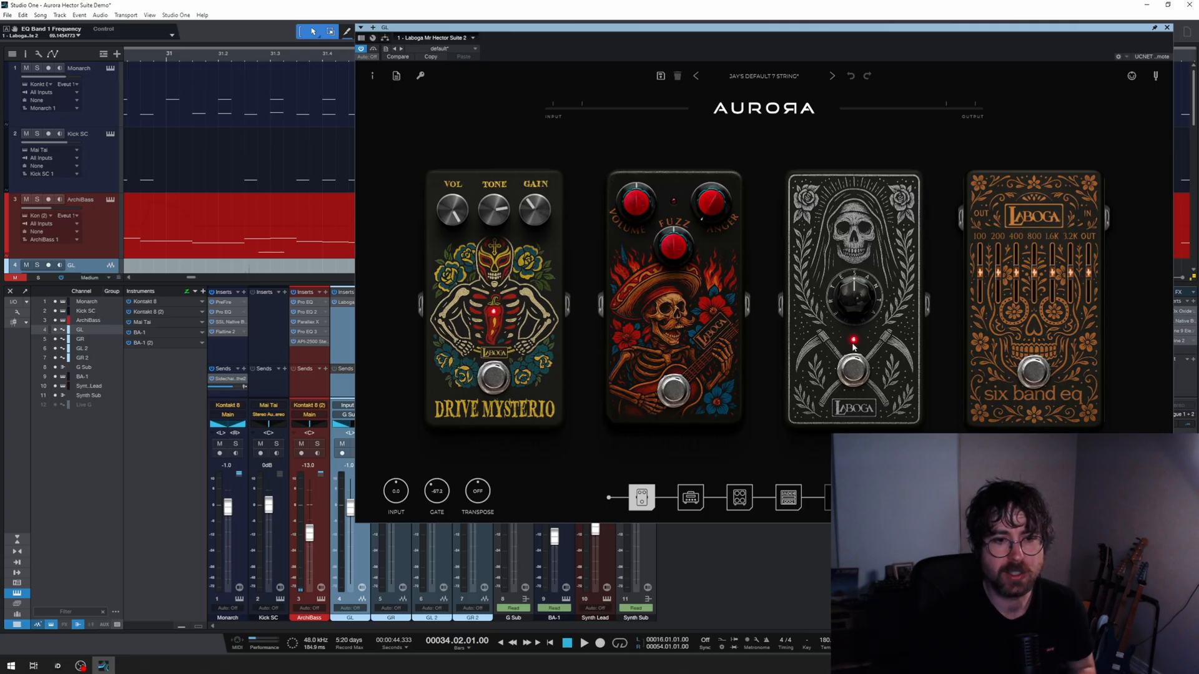
pyautogui.moveTo(855, 297)
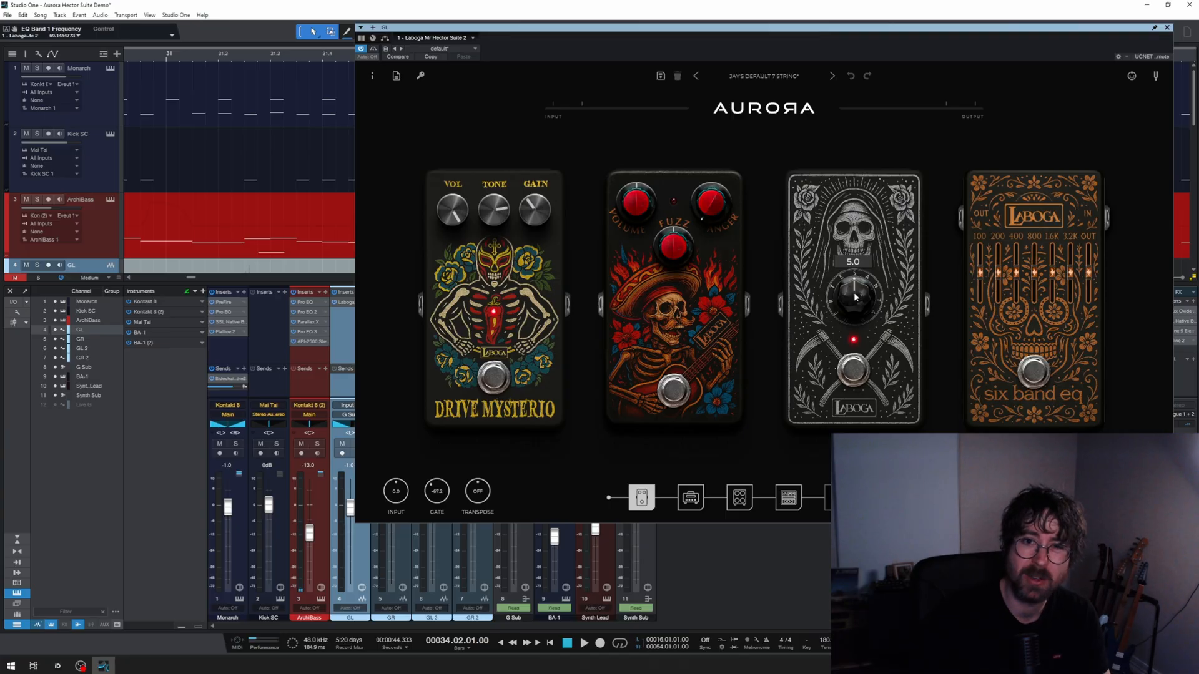
# Step: Examine the Mr Hector amp head's EQ and gain settings in the GL channel's Laboga insert
pyautogui.click(692, 502)
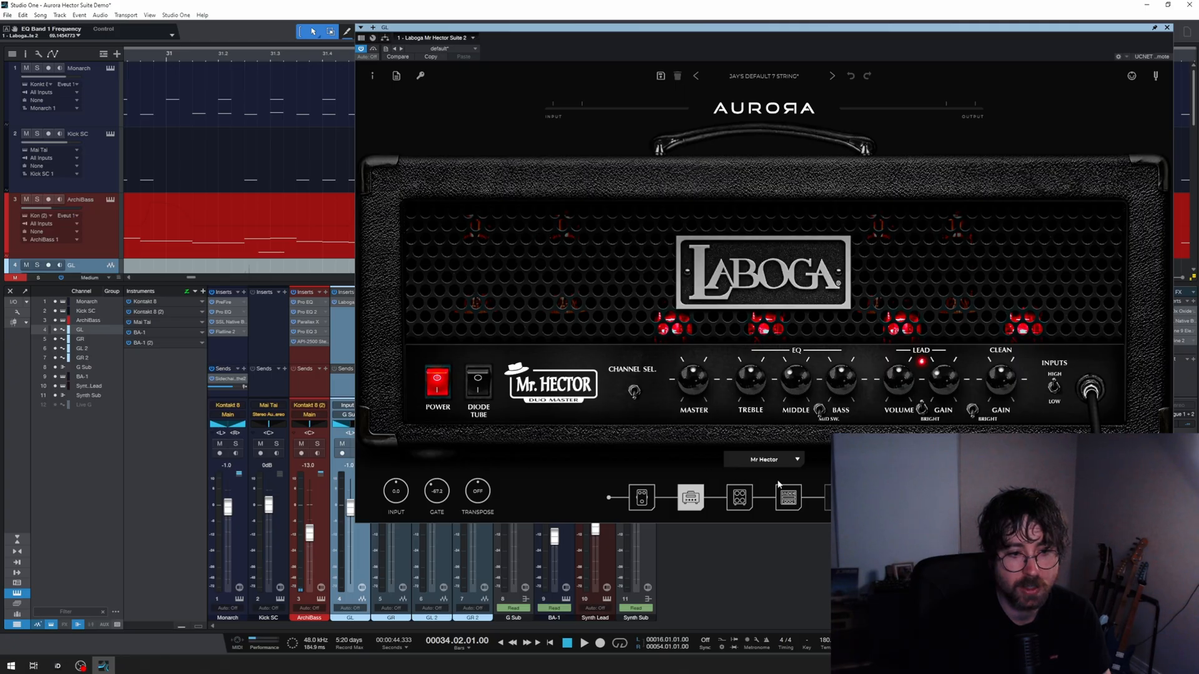
pyautogui.moveTo(801, 383)
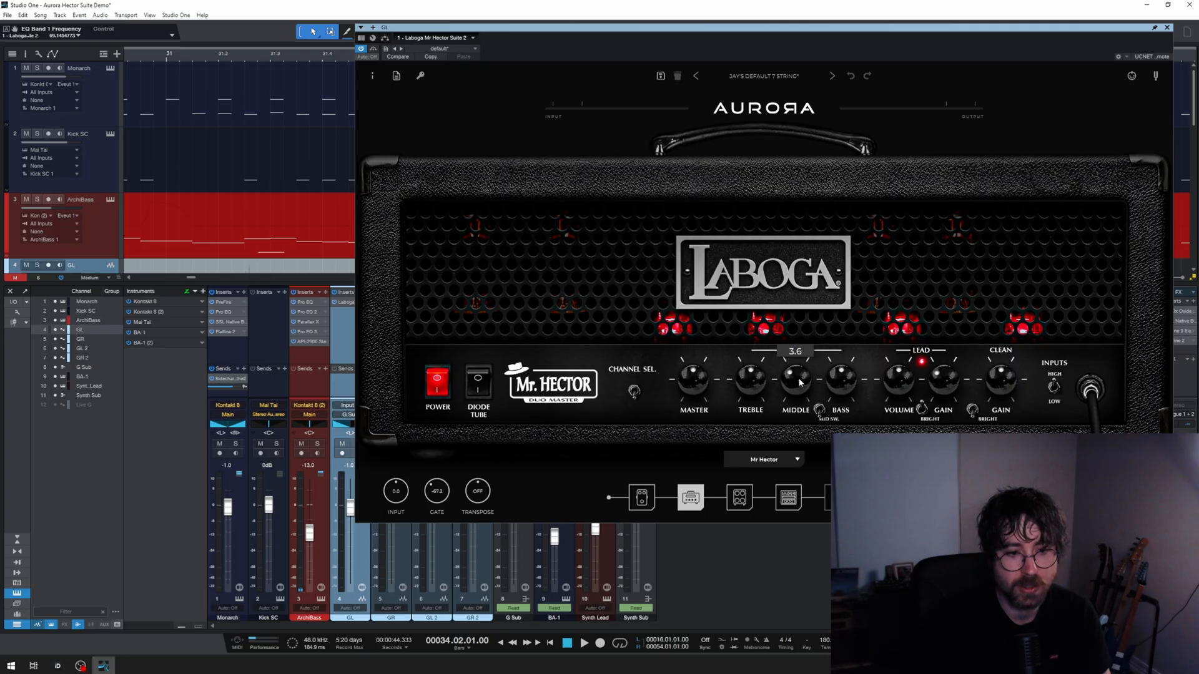
pyautogui.moveTo(843, 381)
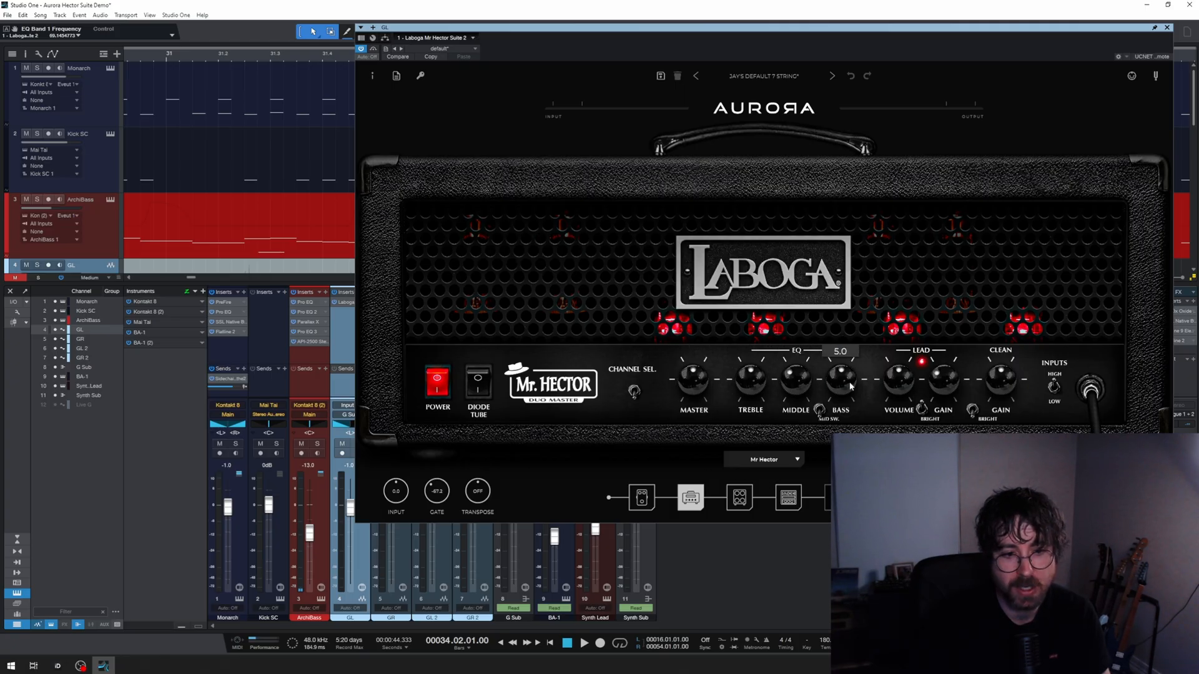
pyautogui.moveTo(982, 400)
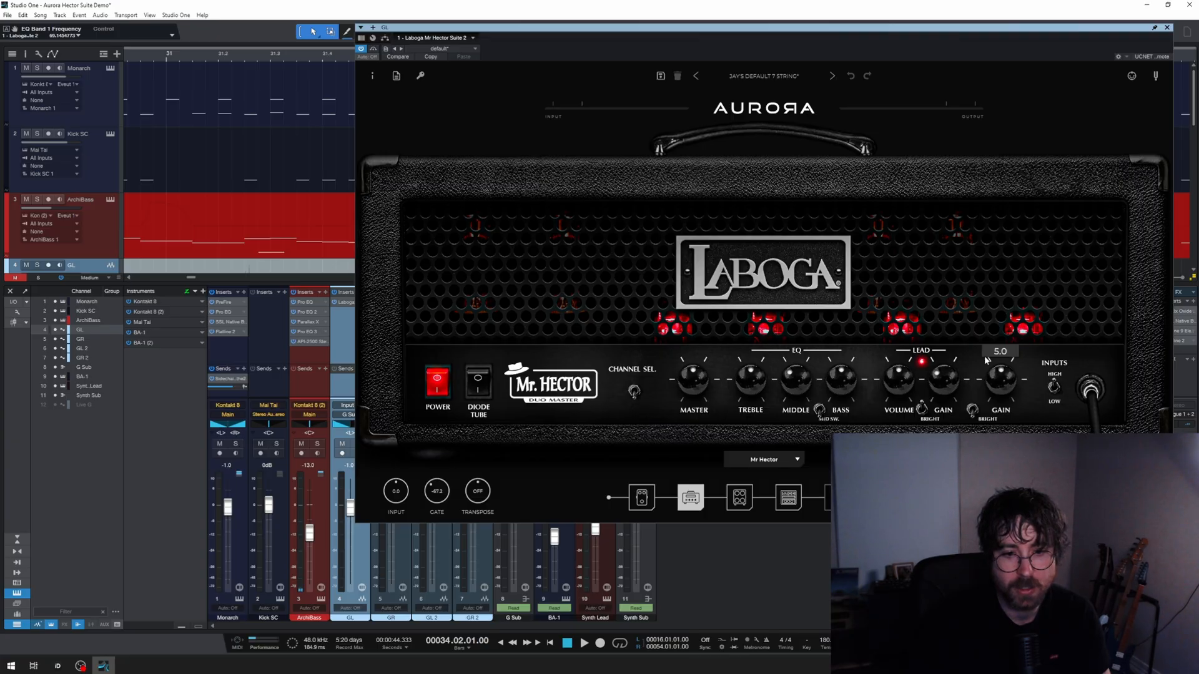
# Step: Examine the GL channel's Laboga cabinet section, keep the first cab on 412V30, and view the section that follows it in the signal chain
pyautogui.click(739, 498)
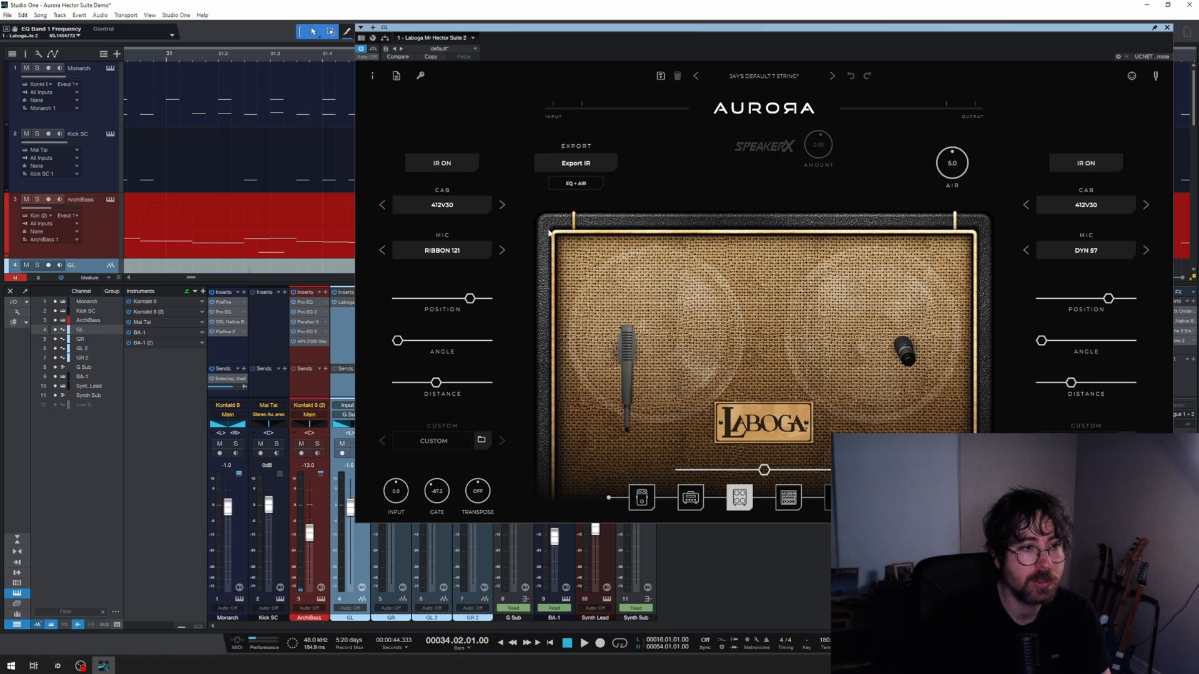
pyautogui.click(480, 210)
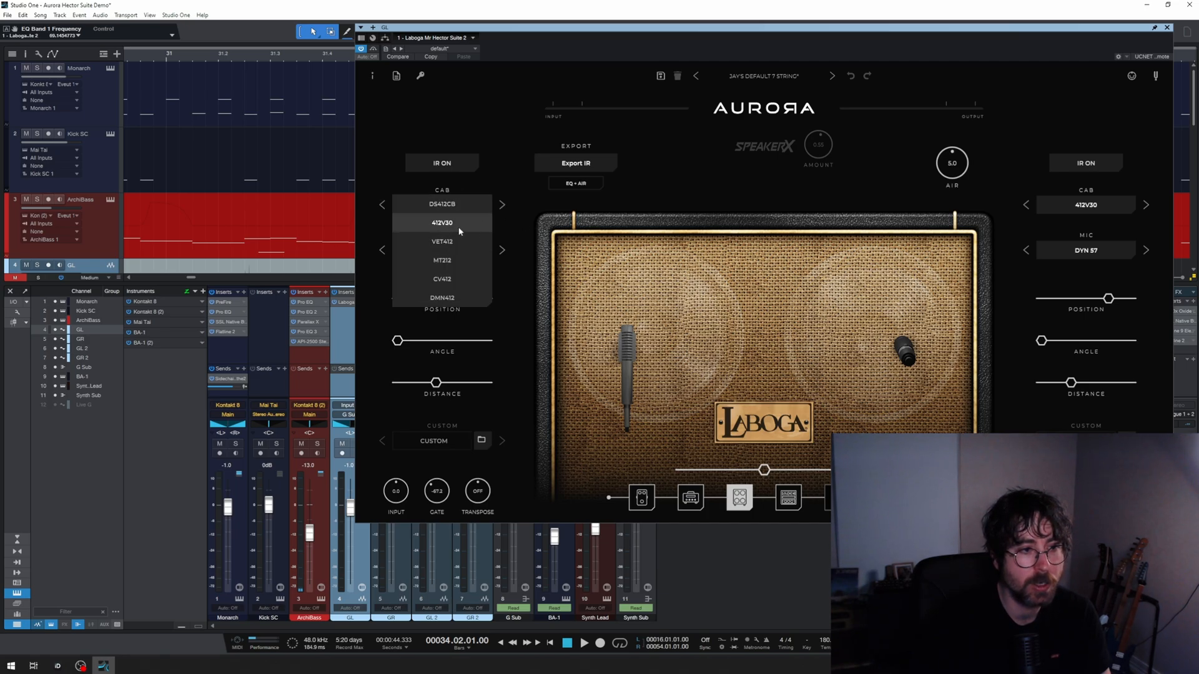
pyautogui.click(470, 225)
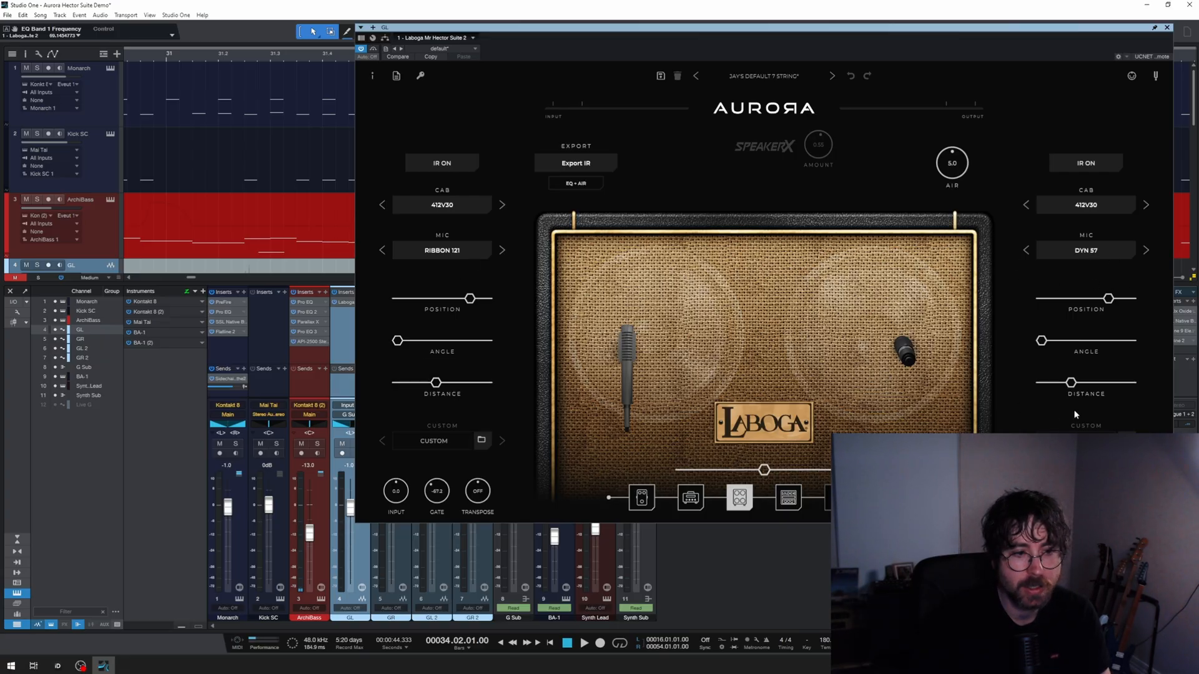
pyautogui.click(788, 497)
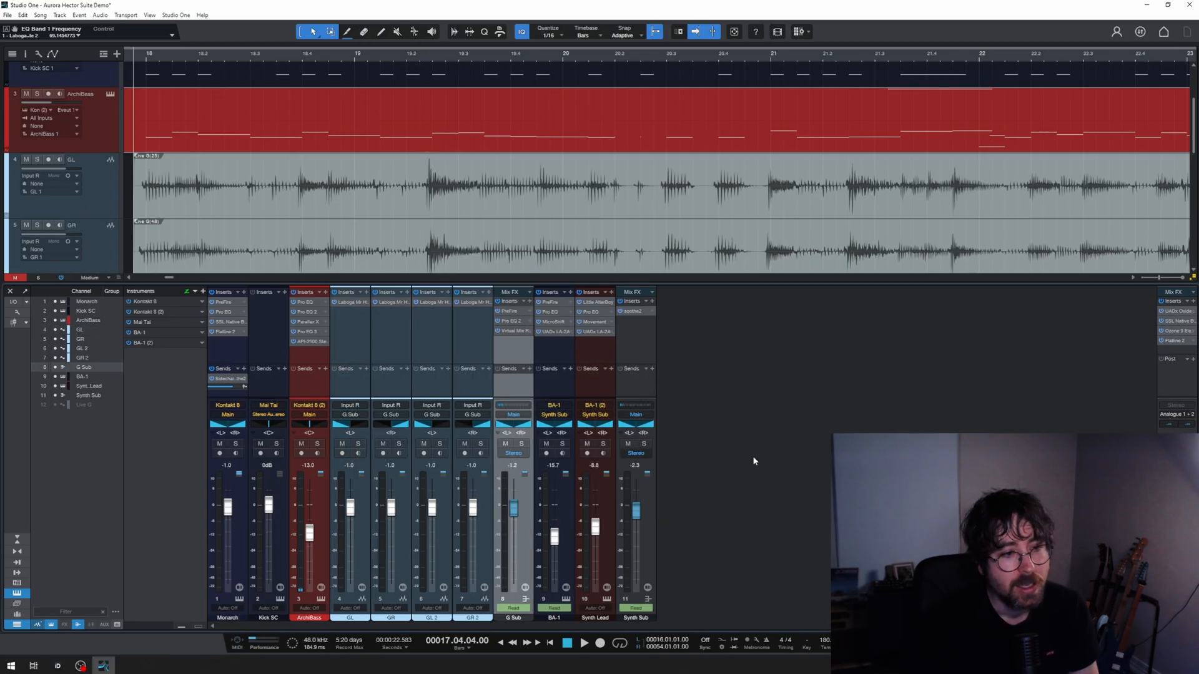
# Step: Examine the G Sub bus inserts PreFire, Pro EQ 2 and Virtual Mix Rack, and close the effect window
pyautogui.click(516, 312)
pyautogui.moveTo(850, 295)
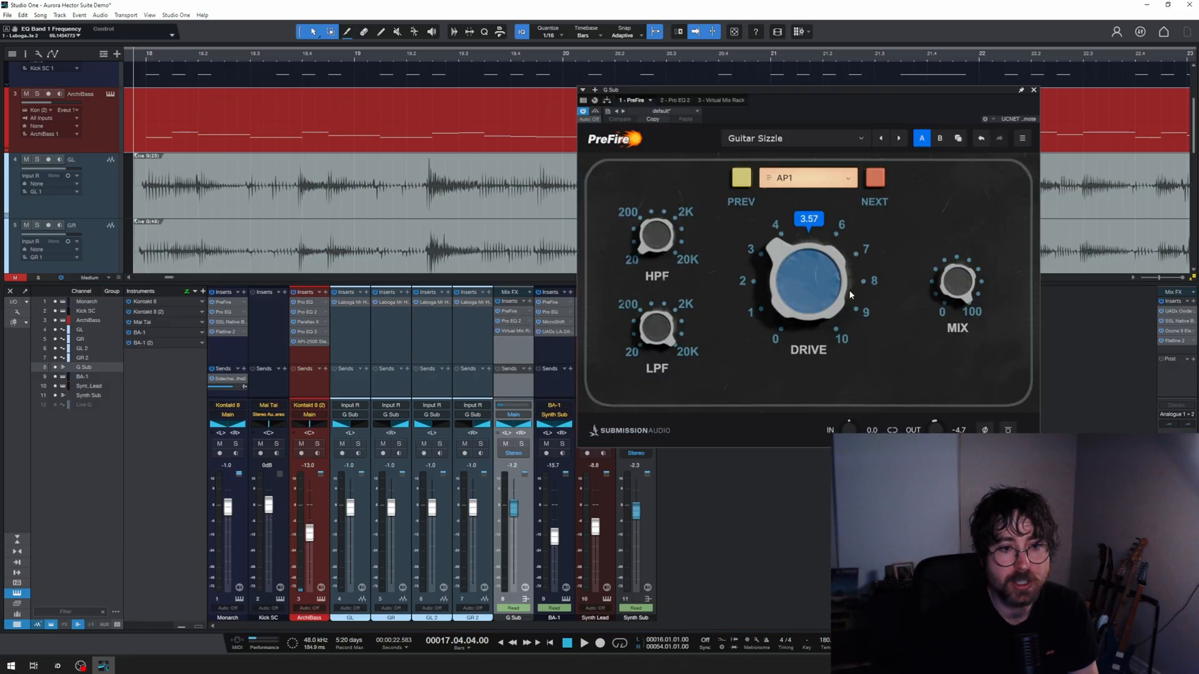
pyautogui.click(512, 322)
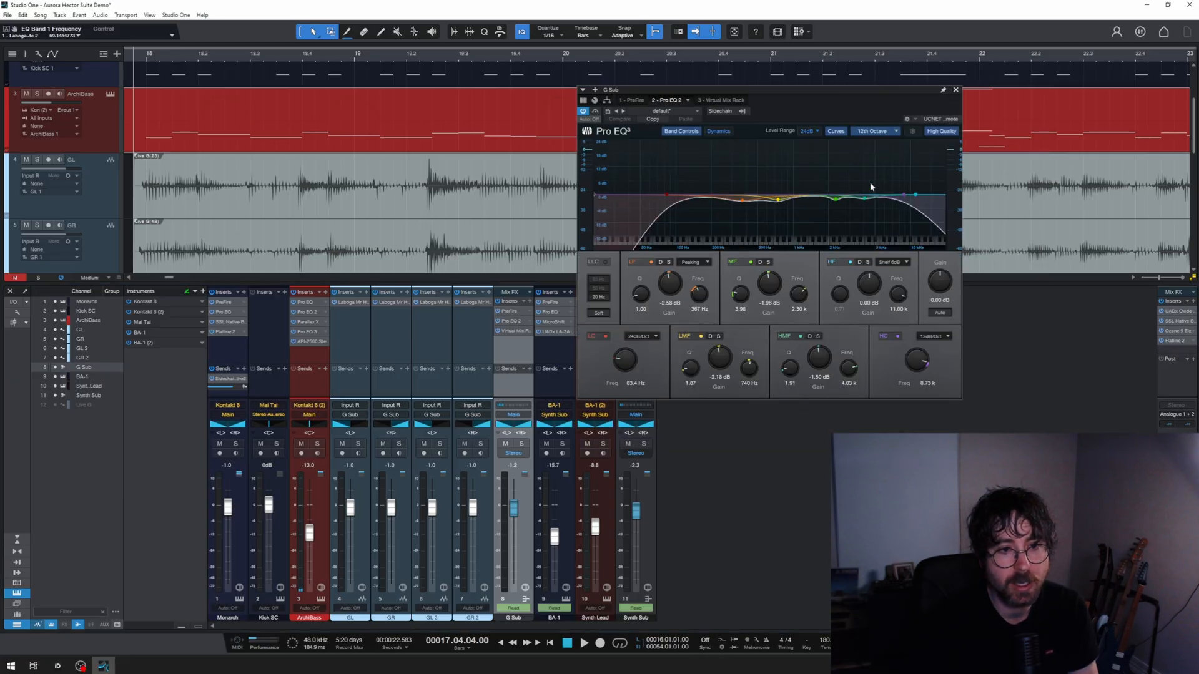
pyautogui.click(516, 329)
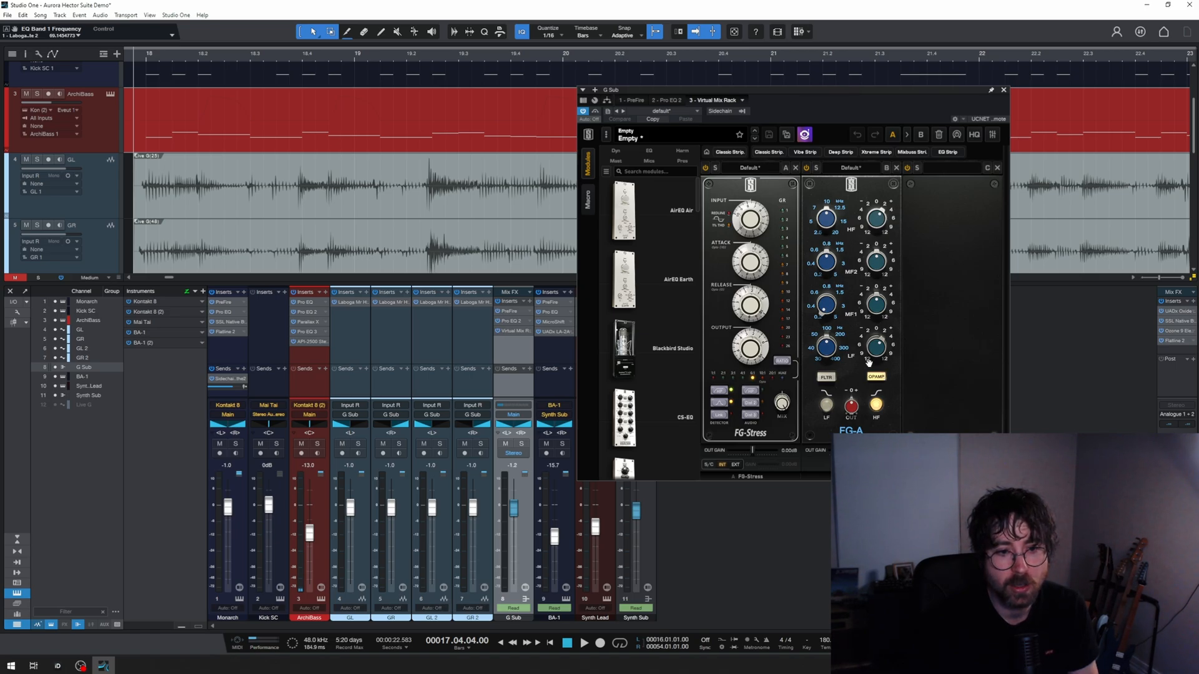
pyautogui.click(1004, 90)
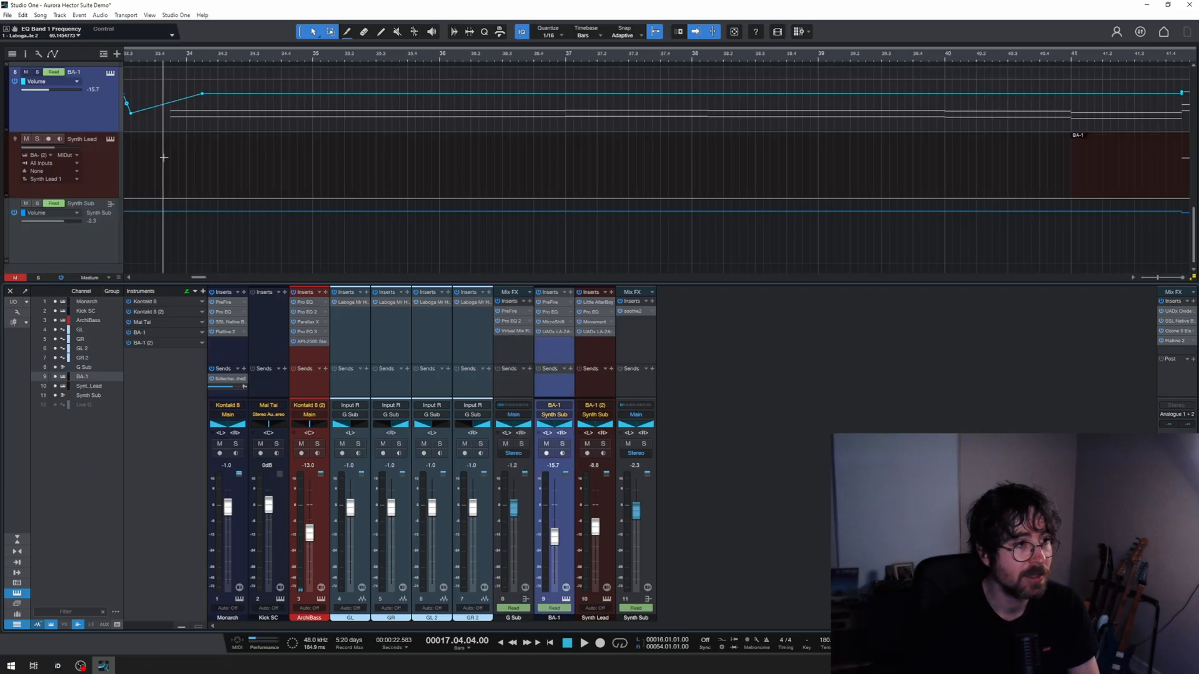
# Step: Examine the BA-1 channel's synth instrument and place the playback cursor at 33.04.02.00
pyautogui.hscroll(-3, 298, 157)
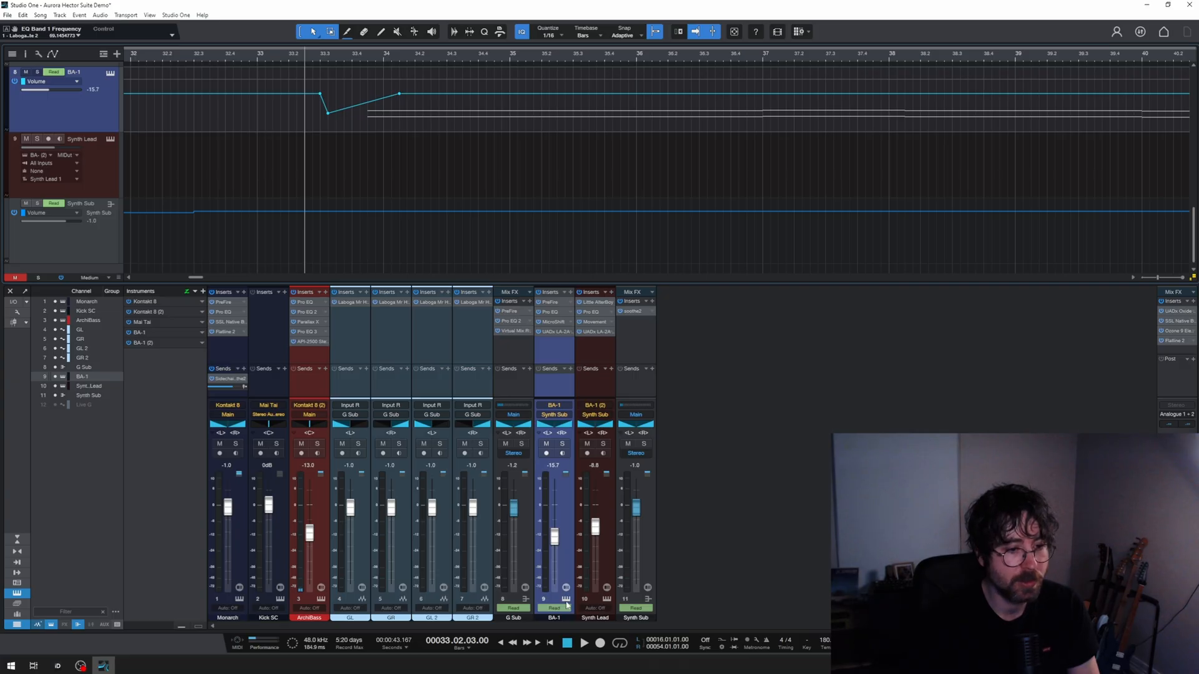
pyautogui.click(566, 599)
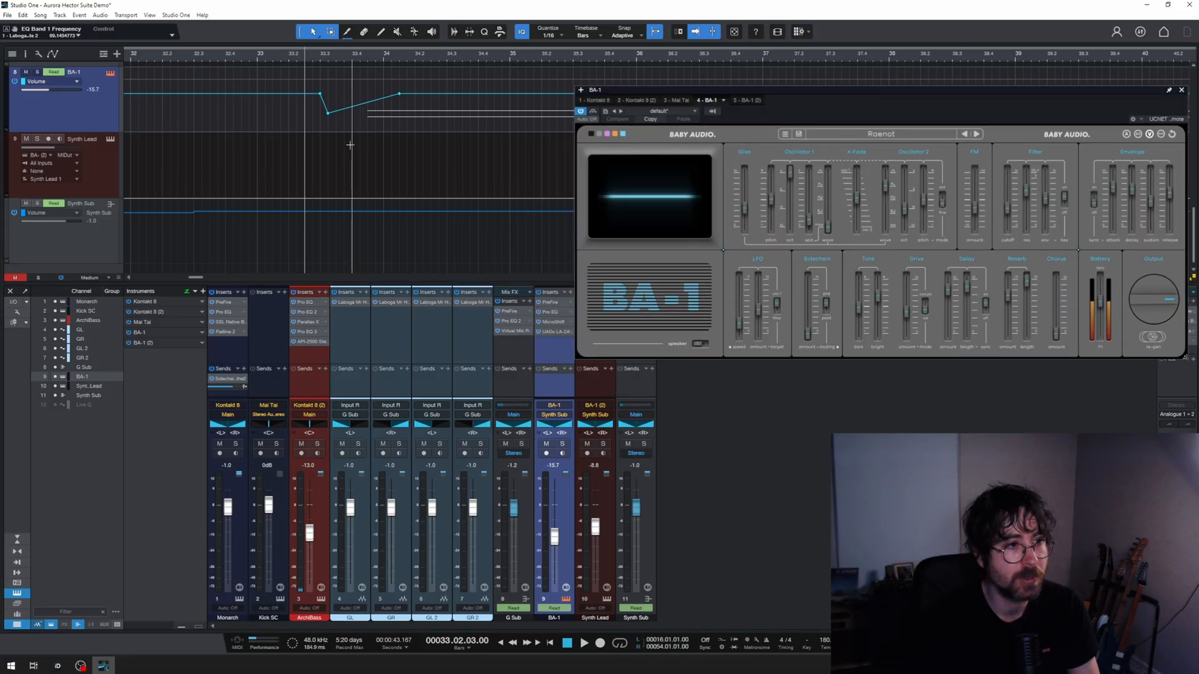
pyautogui.click(360, 144)
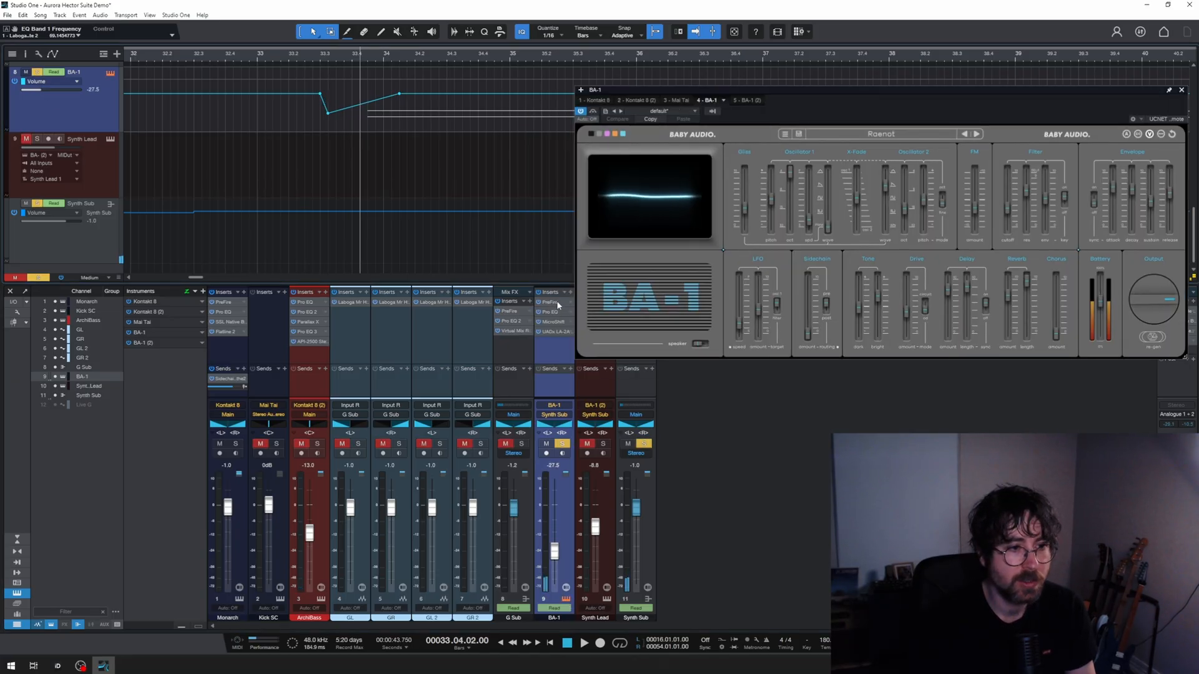
# Step: Examine the BA-1 channel's PreFire, Pro EQ, MicroShift and UADx LA-2A Gray Compressor inserts, and close the effect window
pyautogui.doubleClick(557, 302)
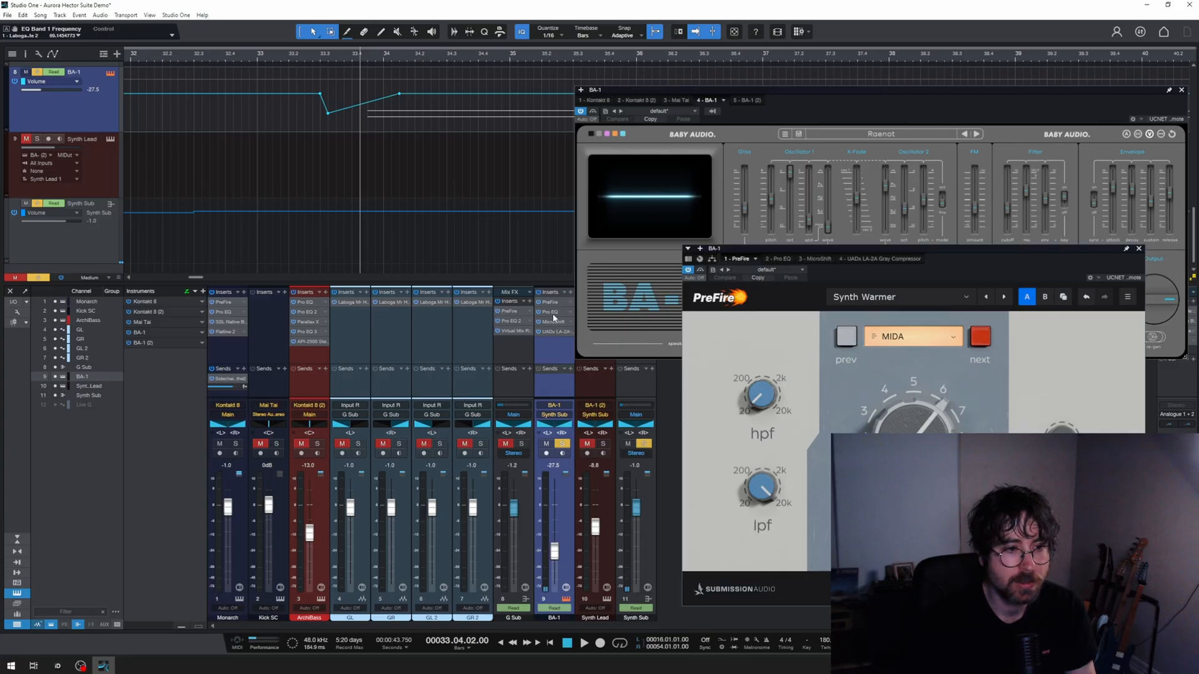
pyautogui.doubleClick(552, 313)
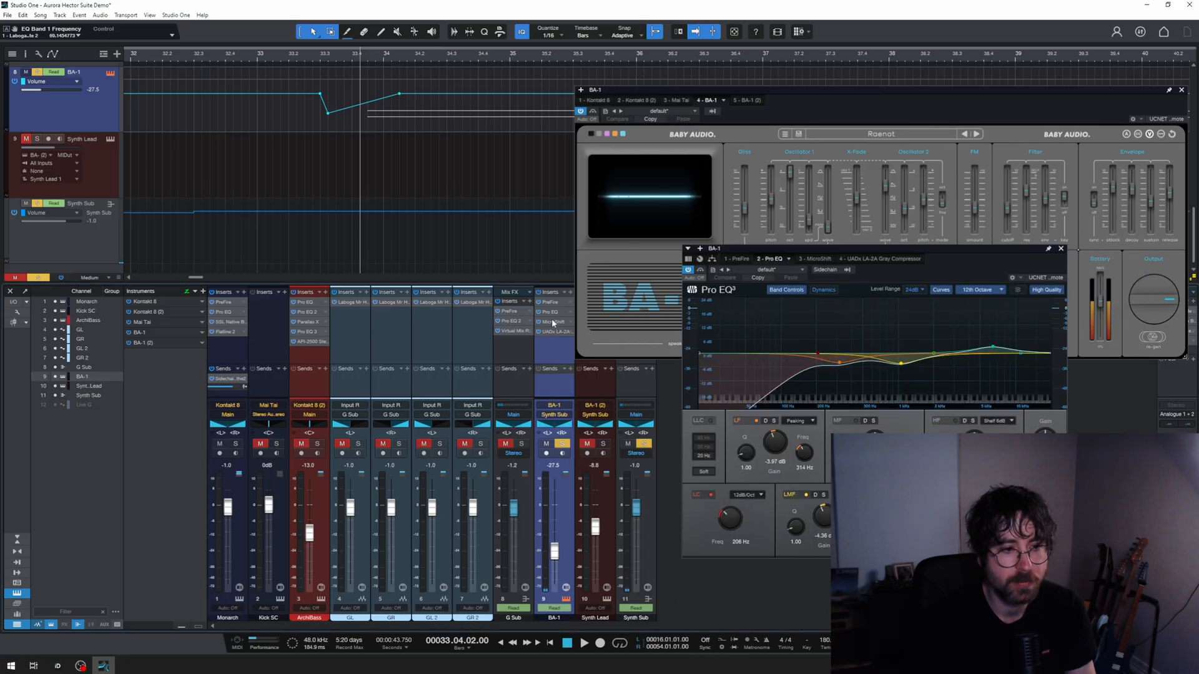
pyautogui.doubleClick(553, 323)
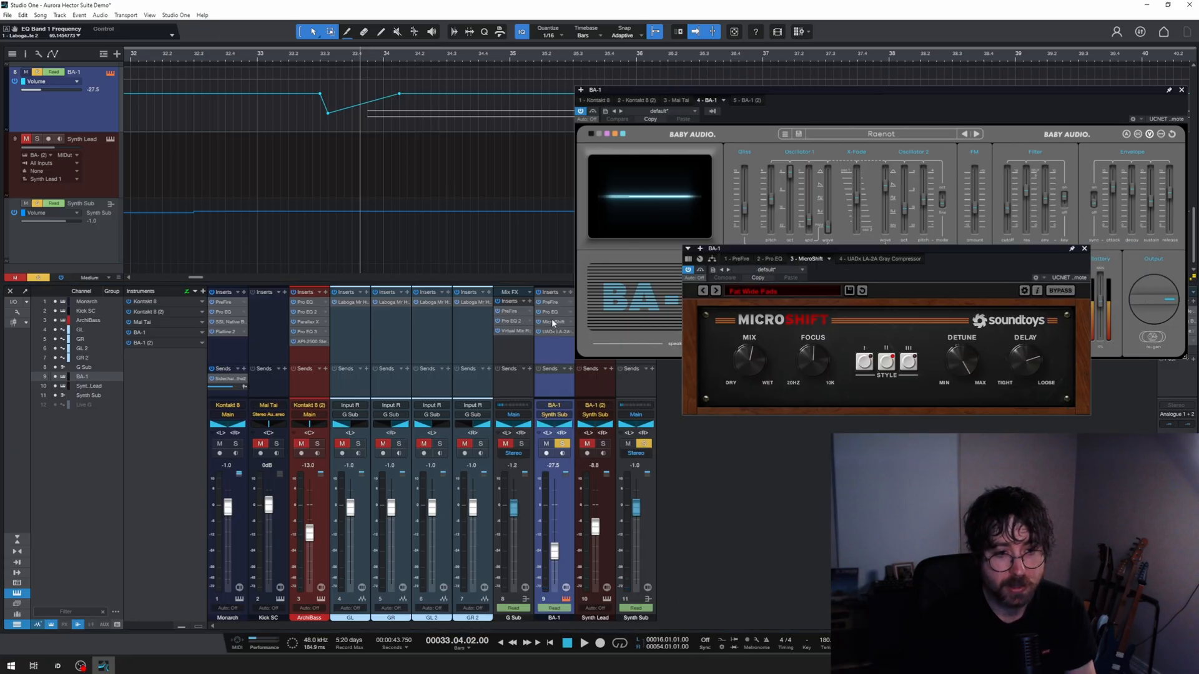
pyautogui.doubleClick(553, 332)
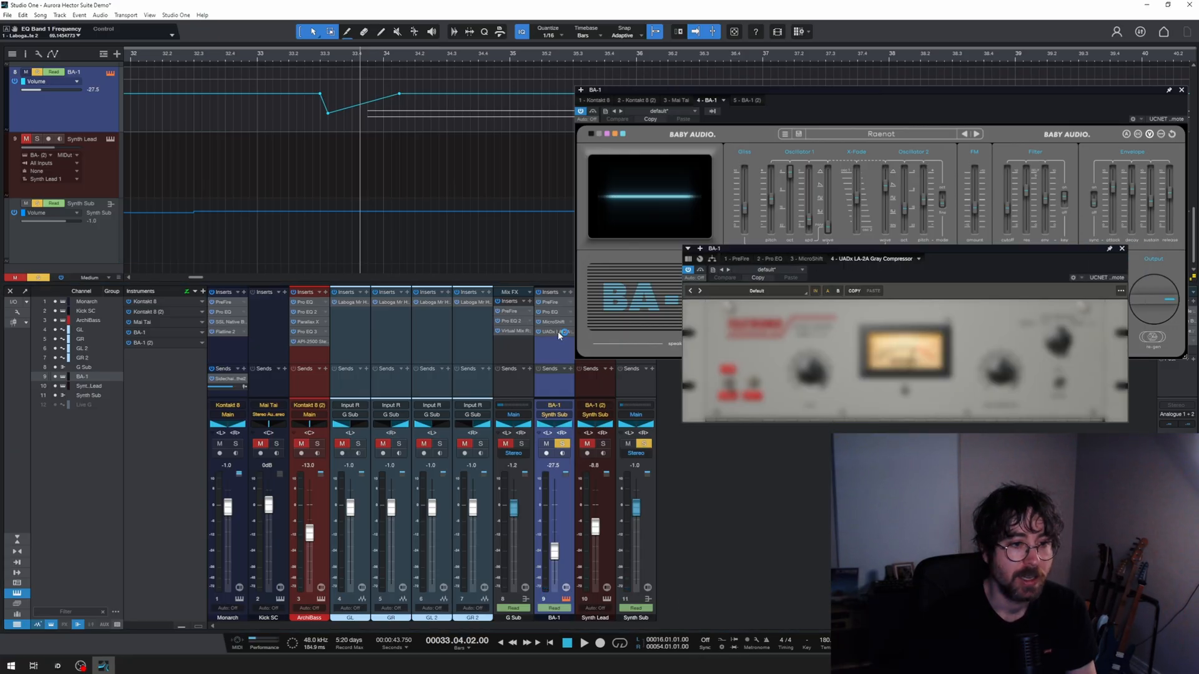
pyautogui.click(1122, 249)
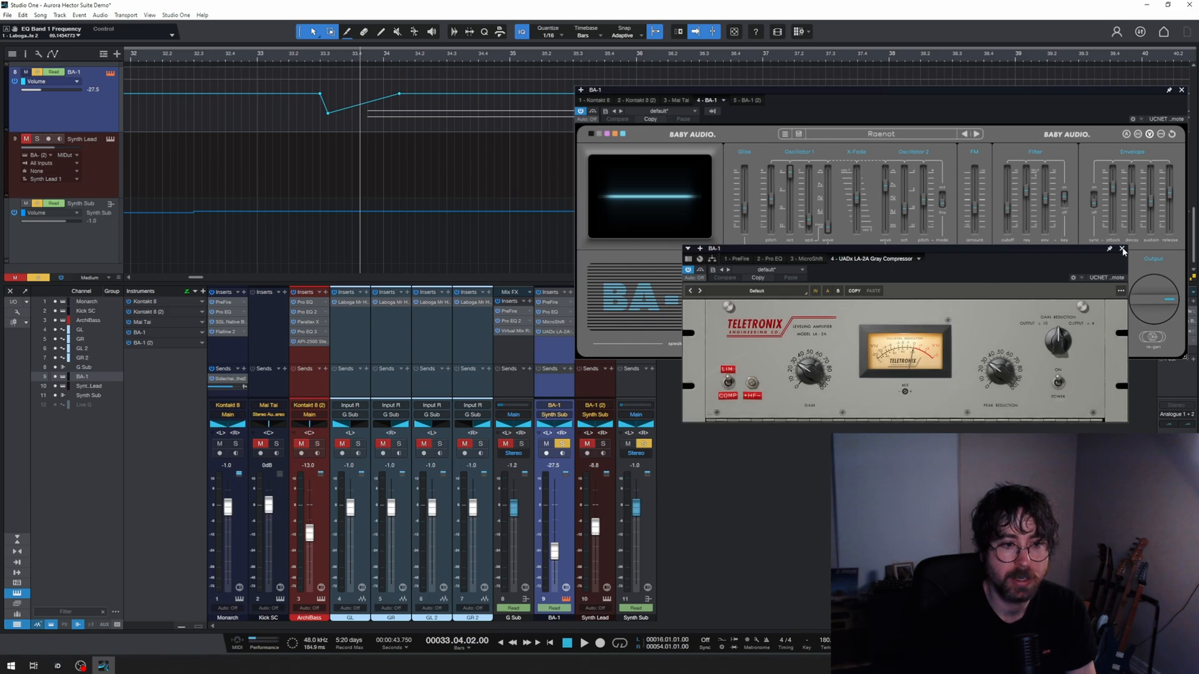
# Step: Play the soloed BA-1 channel with its inserts bypassed and with them re-enabled, and unsolo it
pyautogui.click(538, 291)
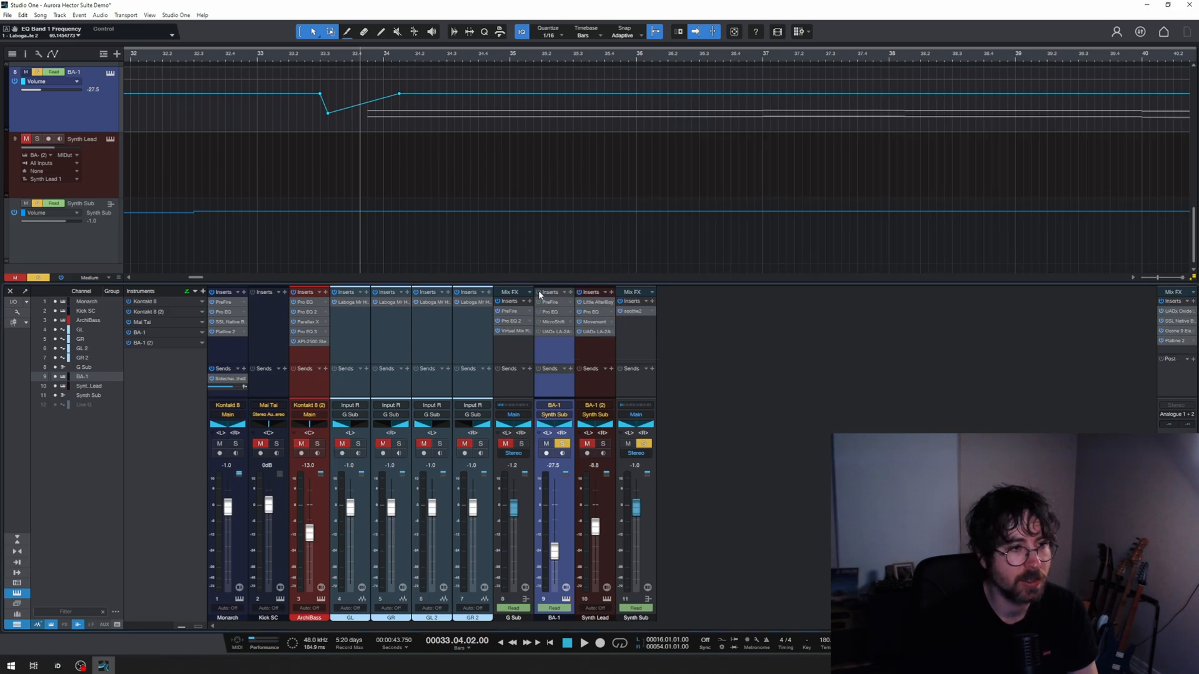
pyautogui.press('space')
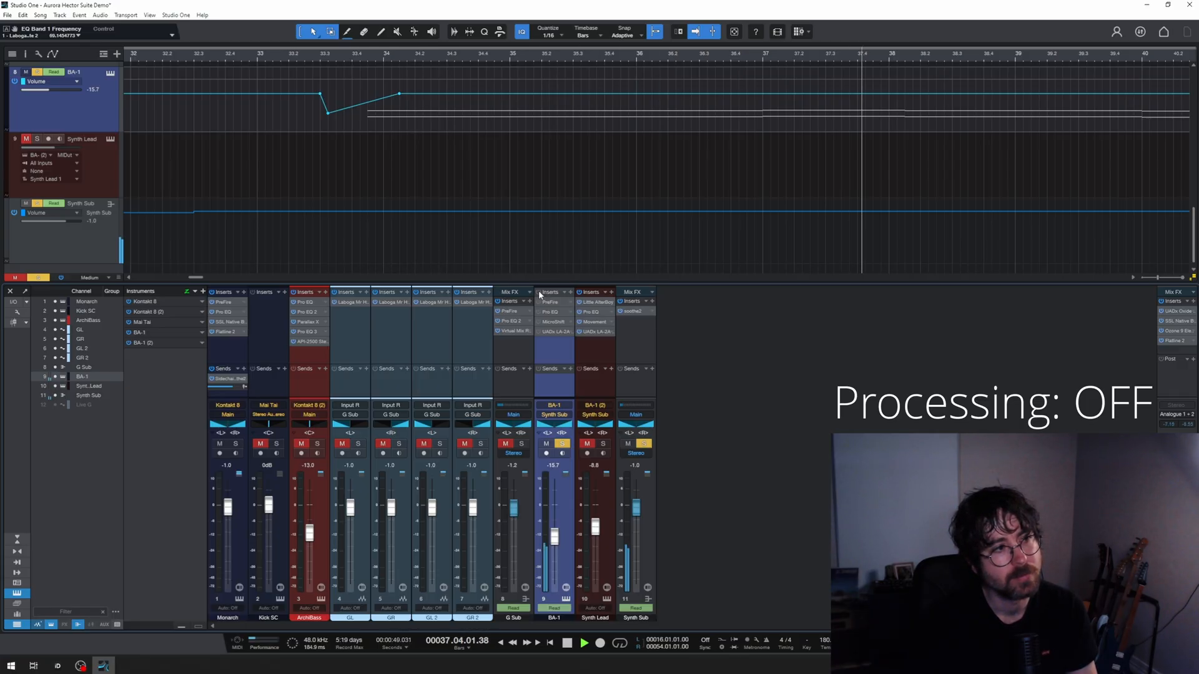
pyautogui.press('space')
pyautogui.click(538, 293)
pyautogui.press('space')
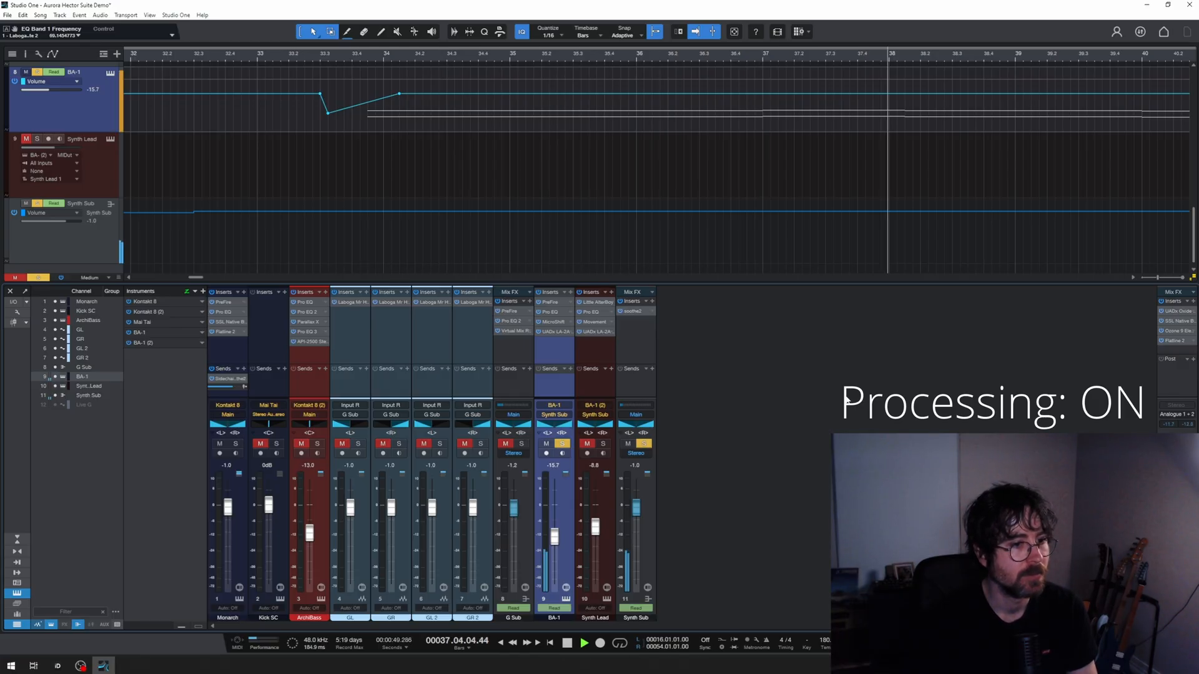
pyautogui.press('space')
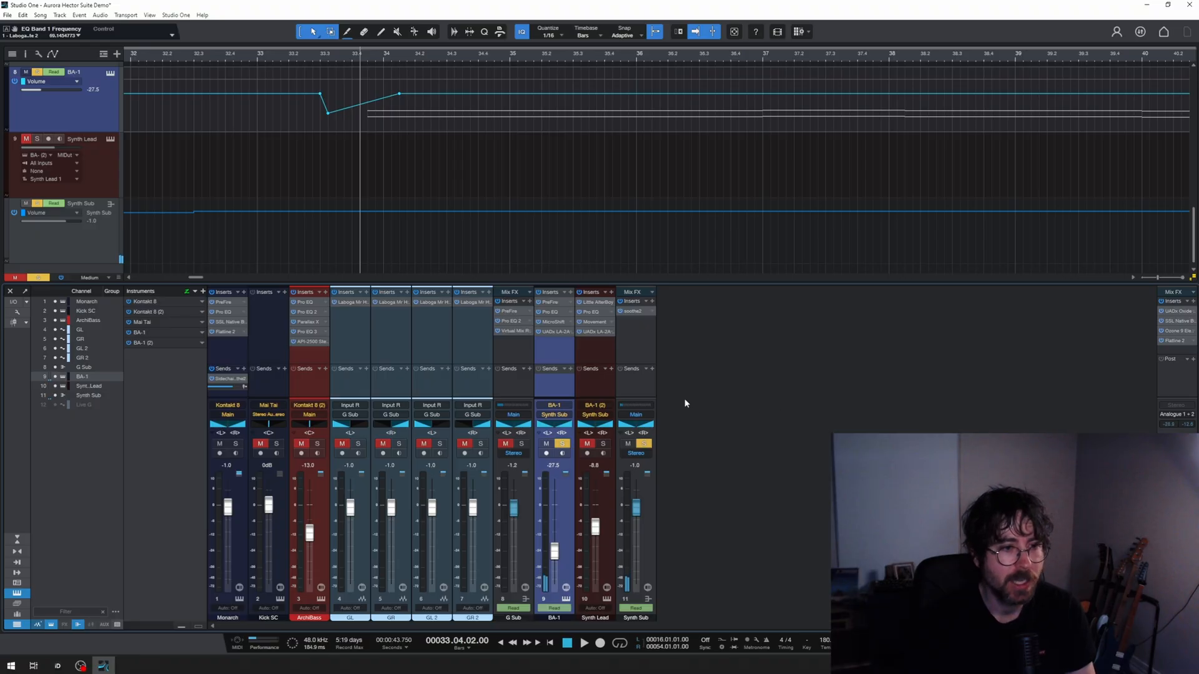
pyautogui.click(562, 444)
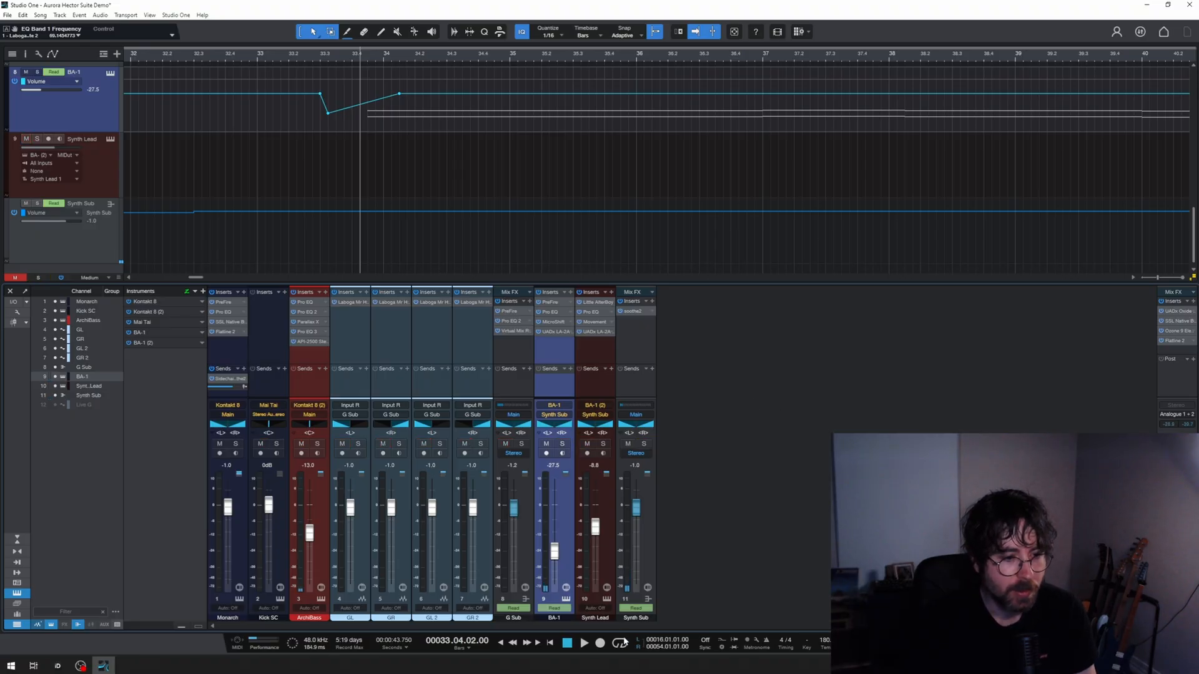
# Step: Examine the Synth Lead channel's BA-1 instrument and its Little AlterBoy, Pro EQ, Movement and UADx LA-2A Tube Compressor inserts
pyautogui.click(607, 599)
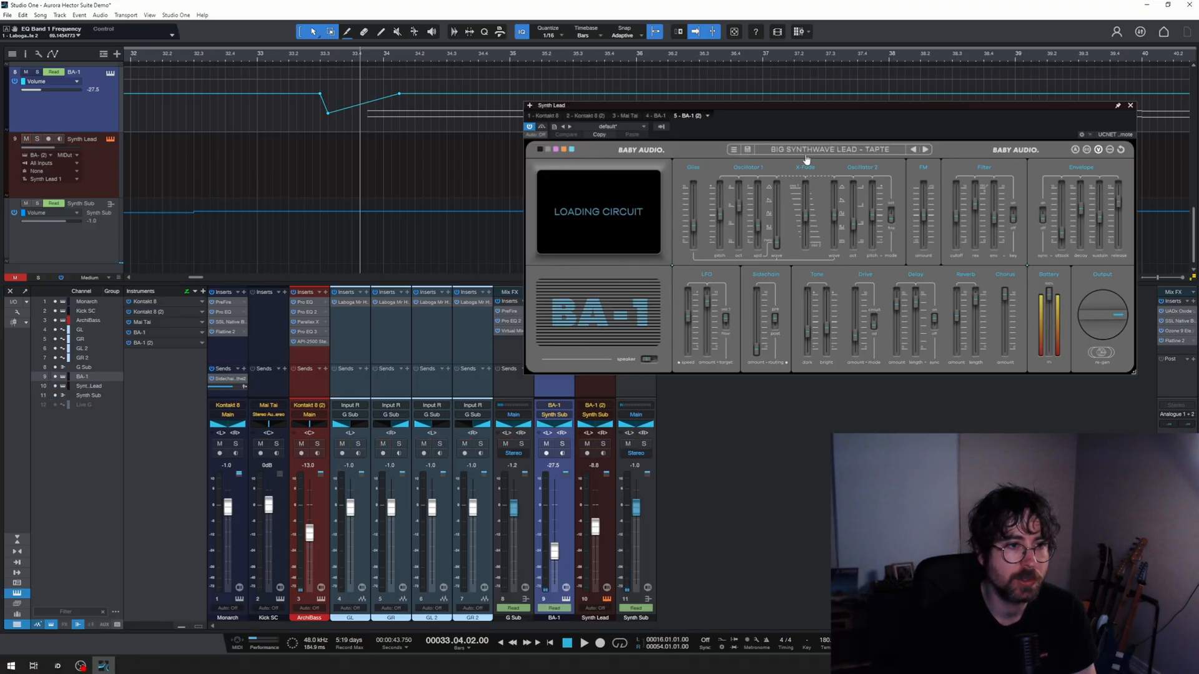
pyautogui.moveTo(851, 108); pyautogui.dragTo(849, 82)
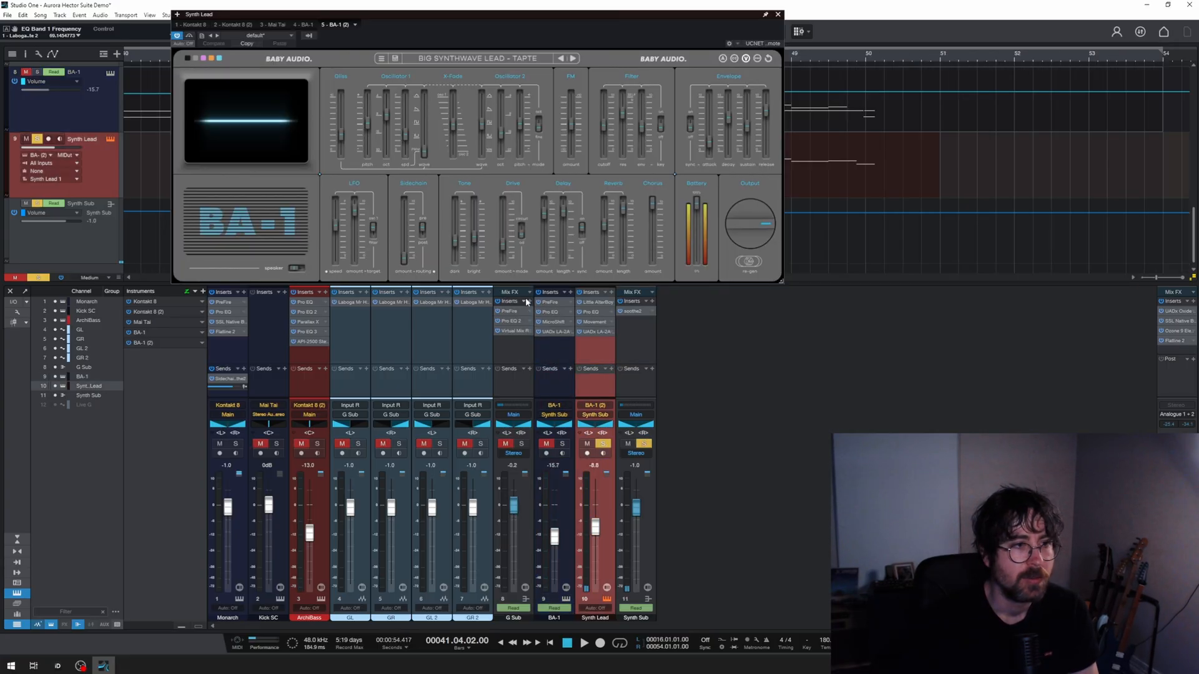
pyautogui.doubleClick(595, 304)
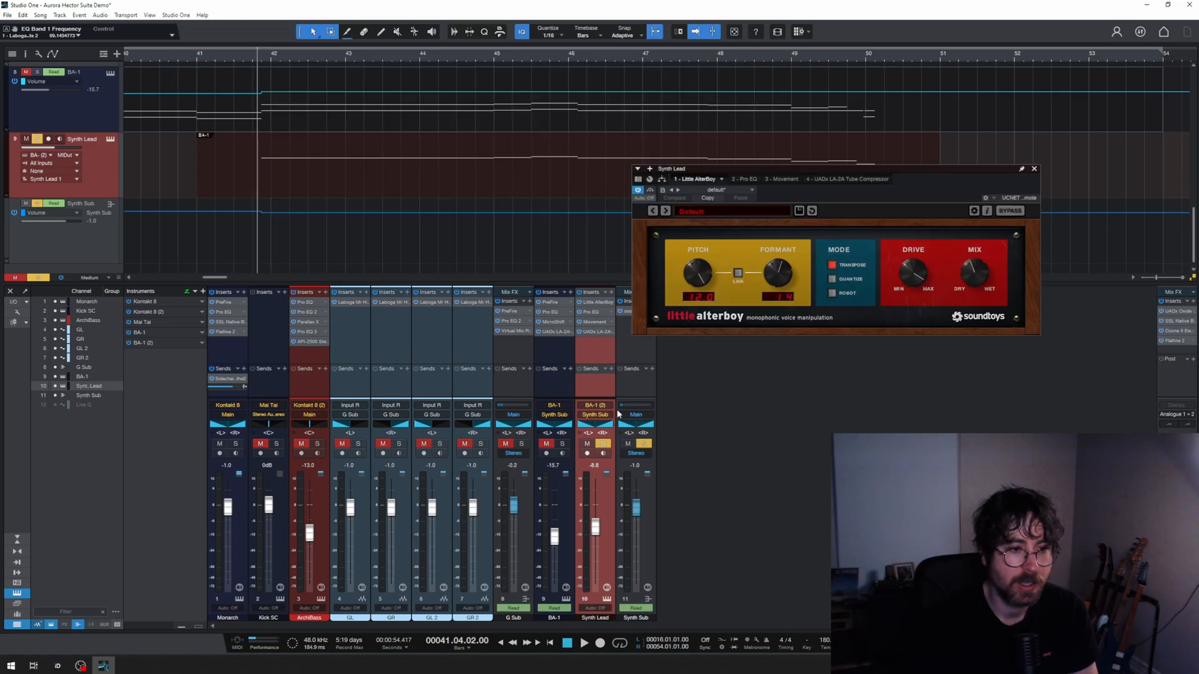
pyautogui.doubleClick(591, 312)
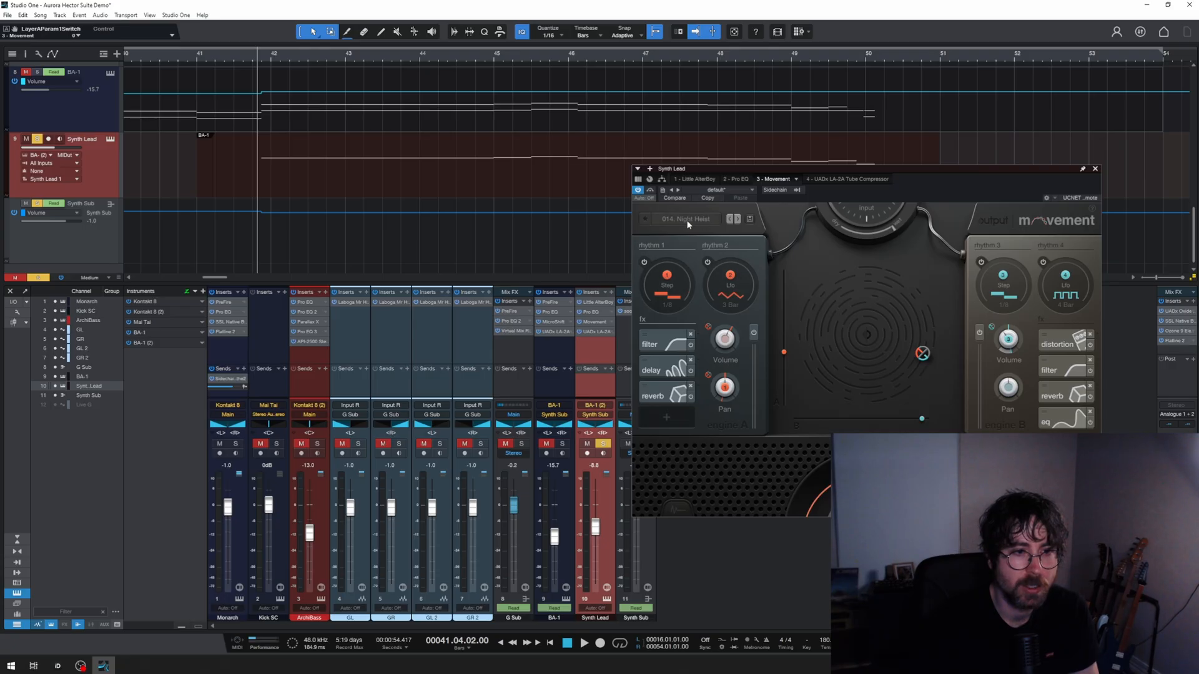
pyautogui.moveTo(901, 169); pyautogui.dragTo(934, 142)
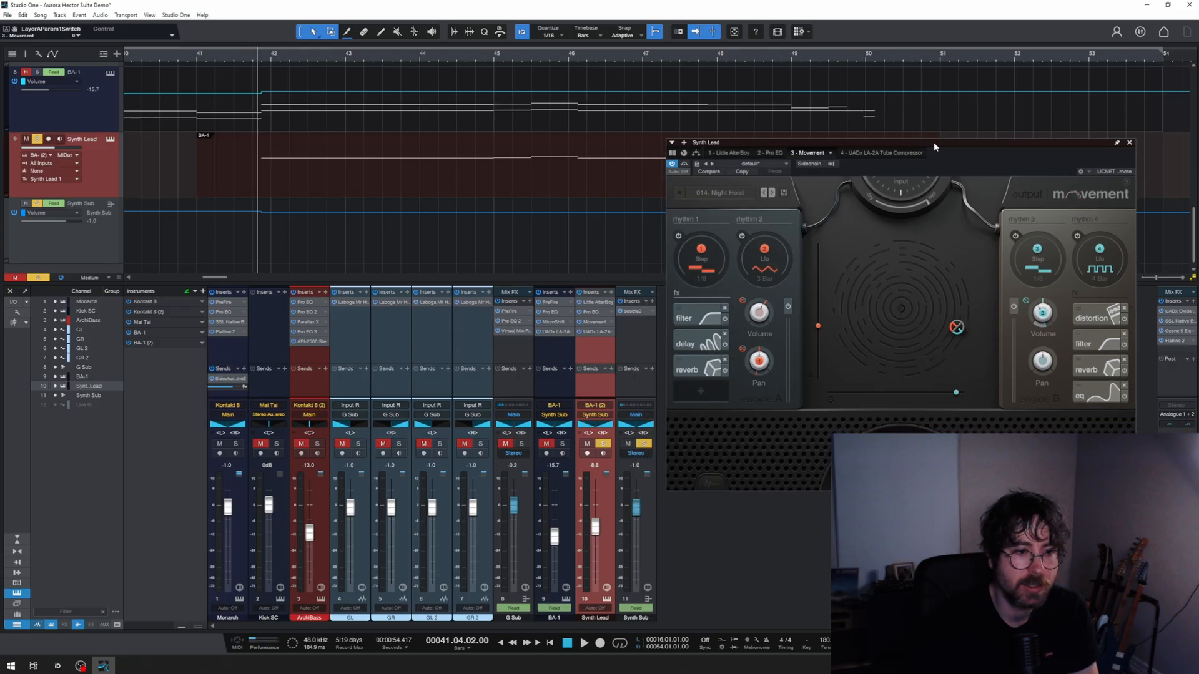
pyautogui.click(592, 332)
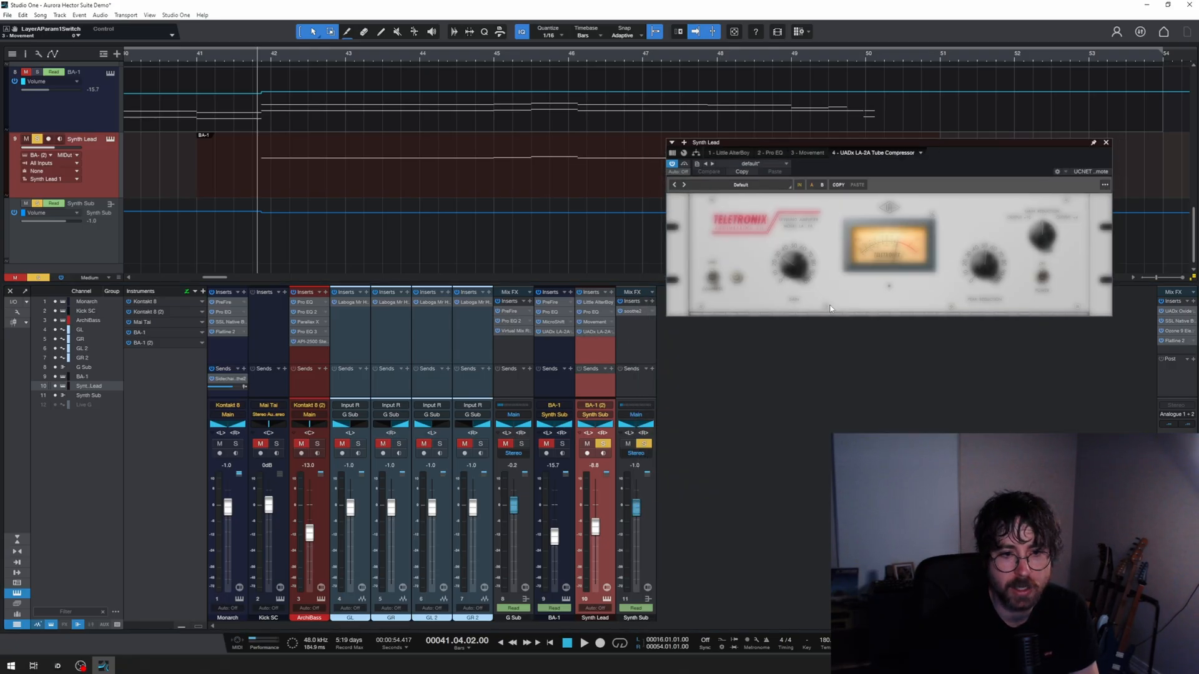
# Step: Show the Movement insert and play the soloed Synth Lead with its inserts bypassed, enabled, and with Movement switched on
pyautogui.click(590, 322)
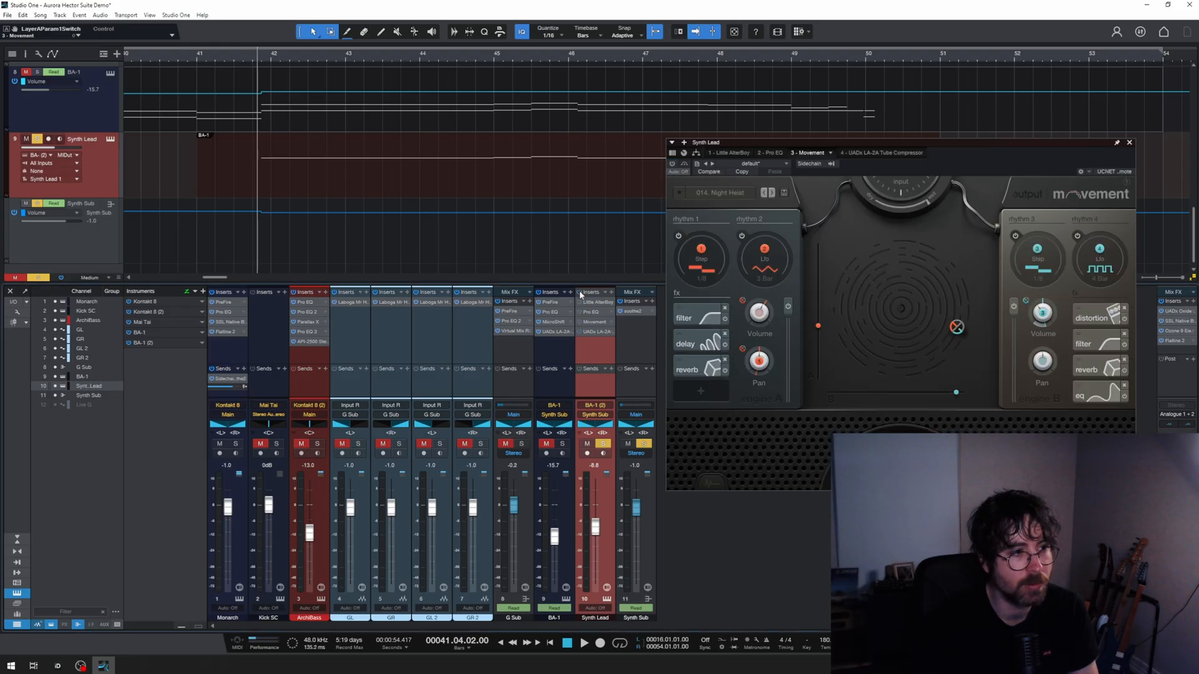
pyautogui.press('space')
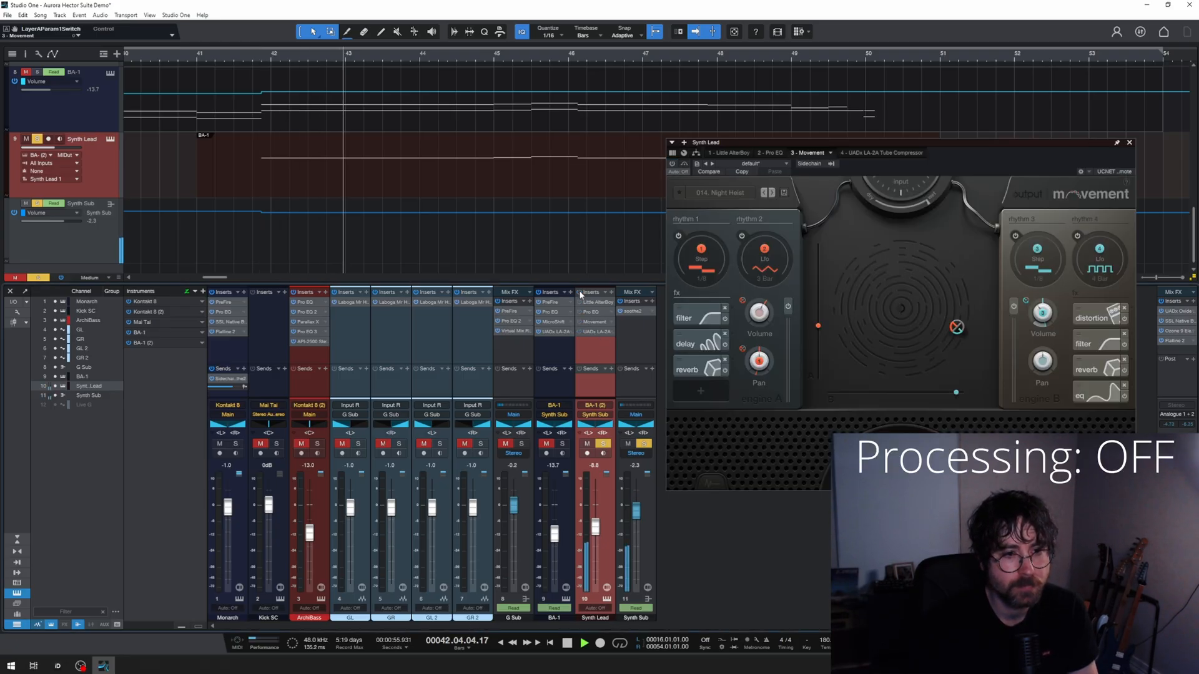
pyautogui.press('space')
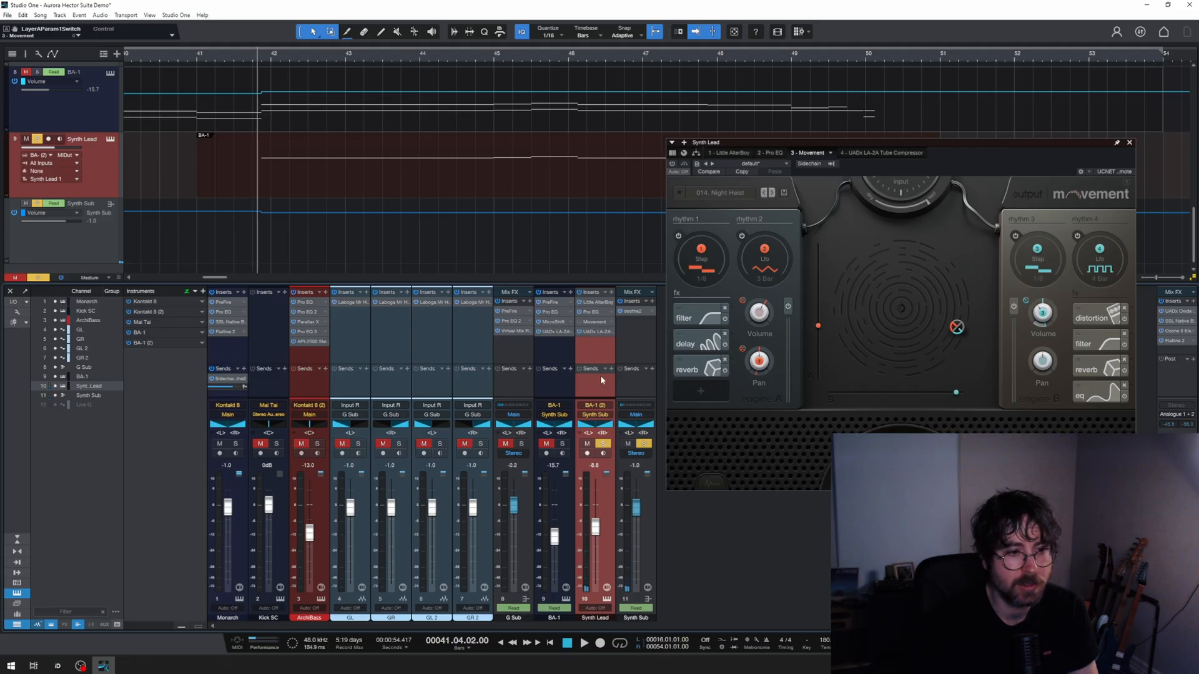
pyautogui.press('space')
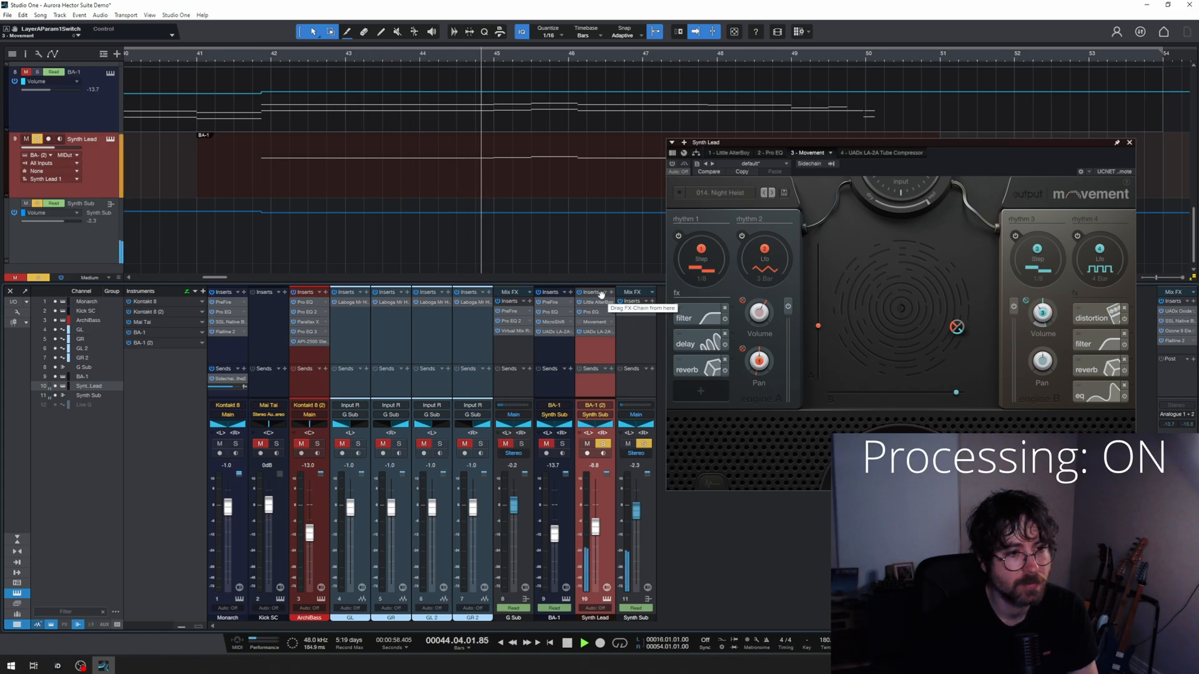
pyautogui.press('space')
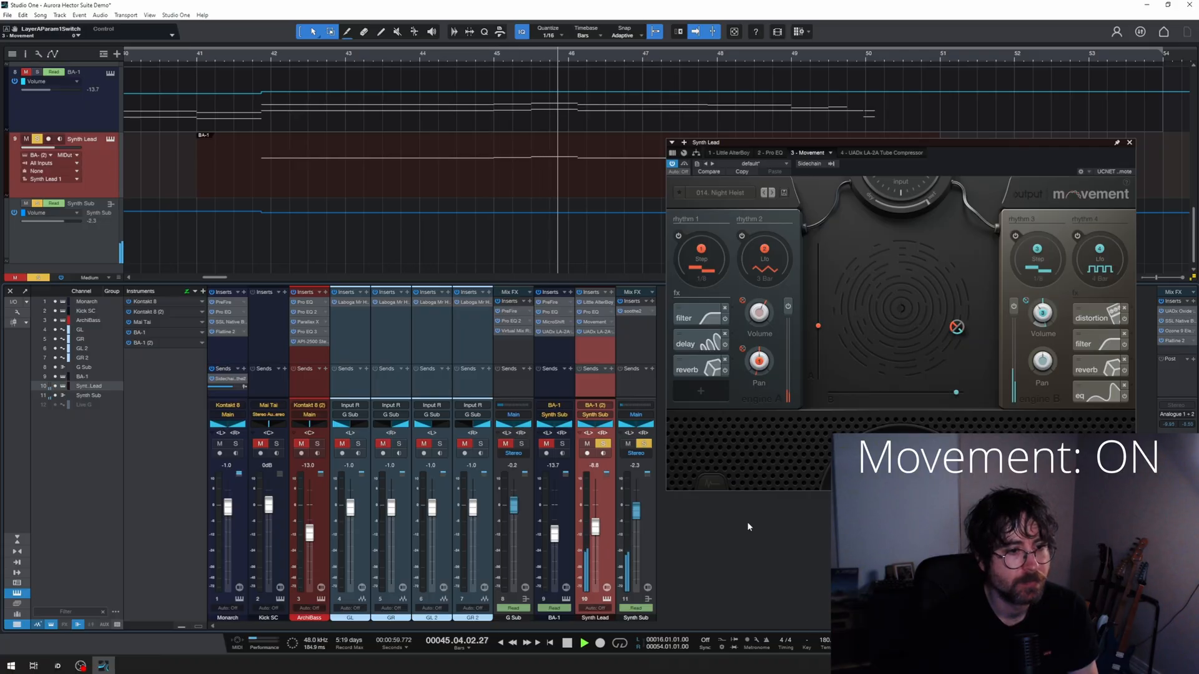
pyautogui.press('space')
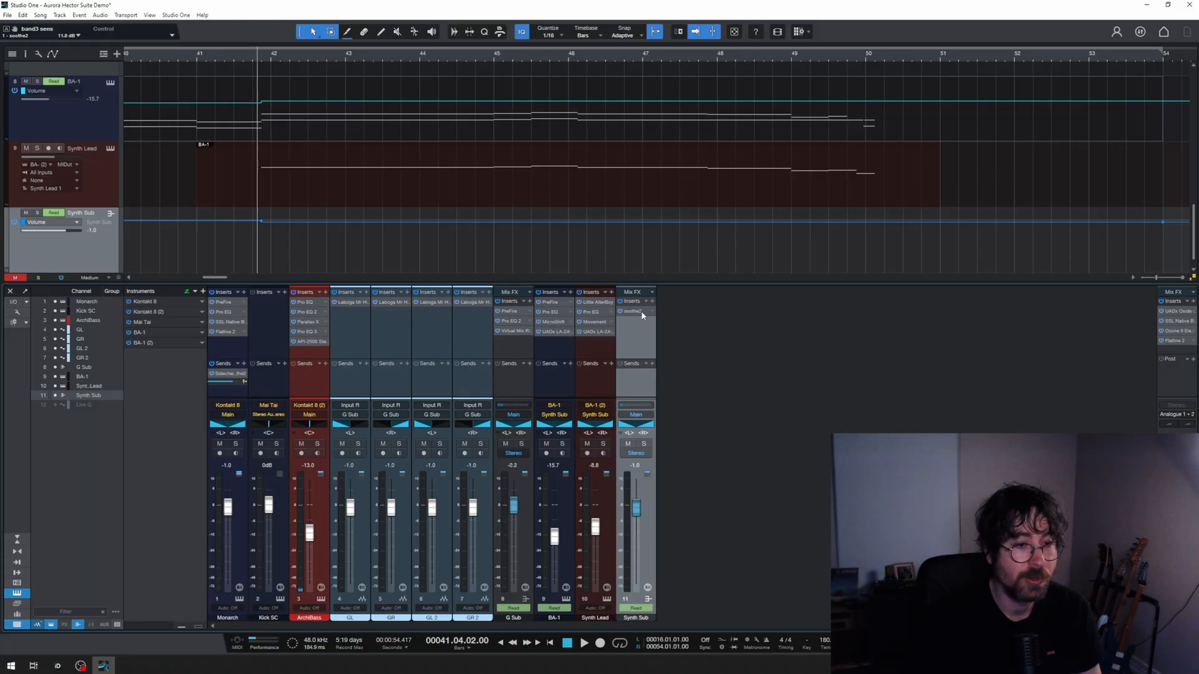
# Step: Examine the sidechained soothe2 insert on the Synth Sub bus and select band 2 on its curve
pyautogui.click(642, 313)
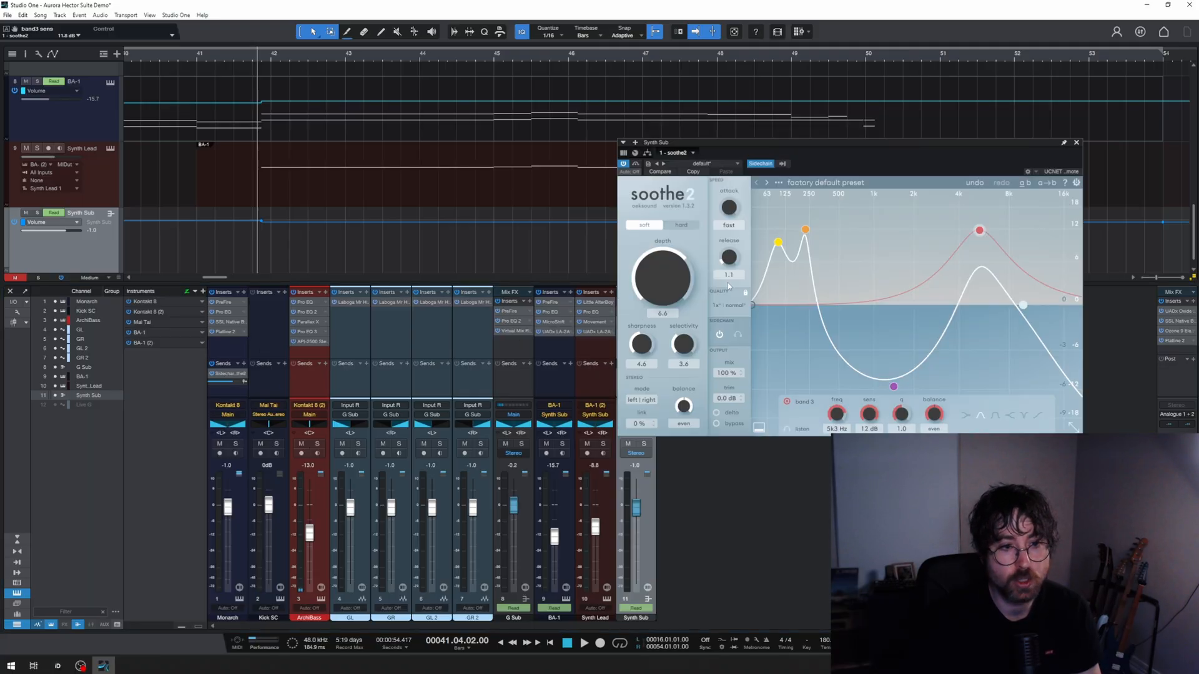
pyautogui.moveTo(841, 144); pyautogui.dragTo(751, 132)
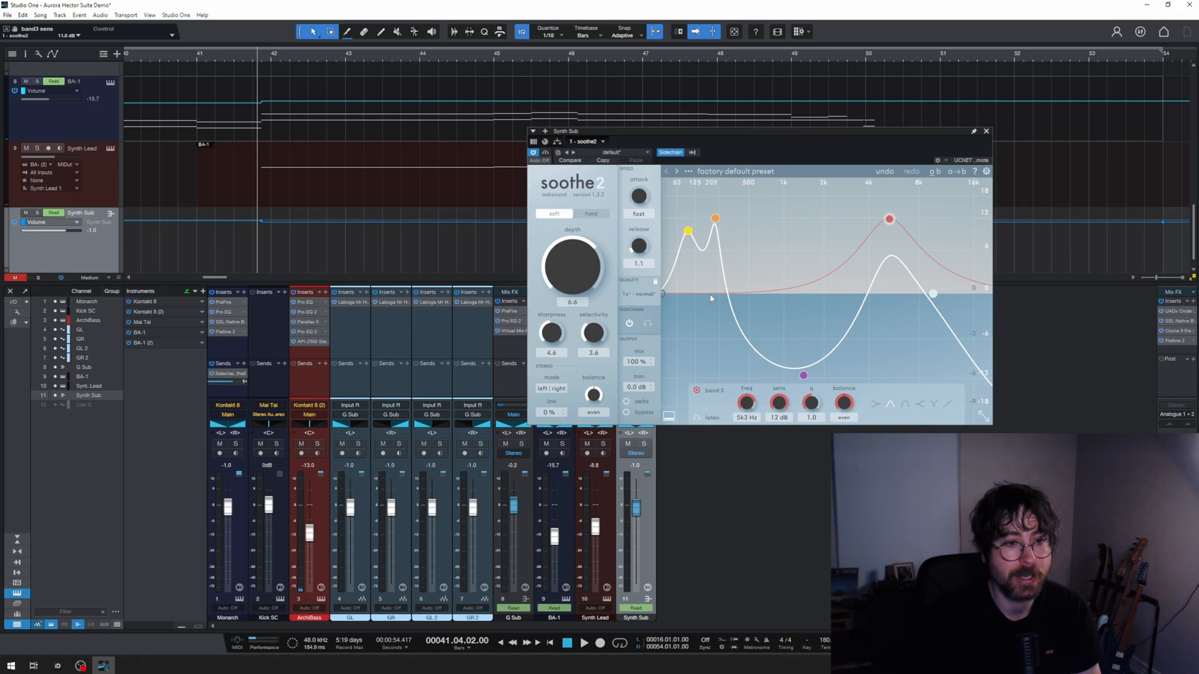
pyautogui.click(716, 218)
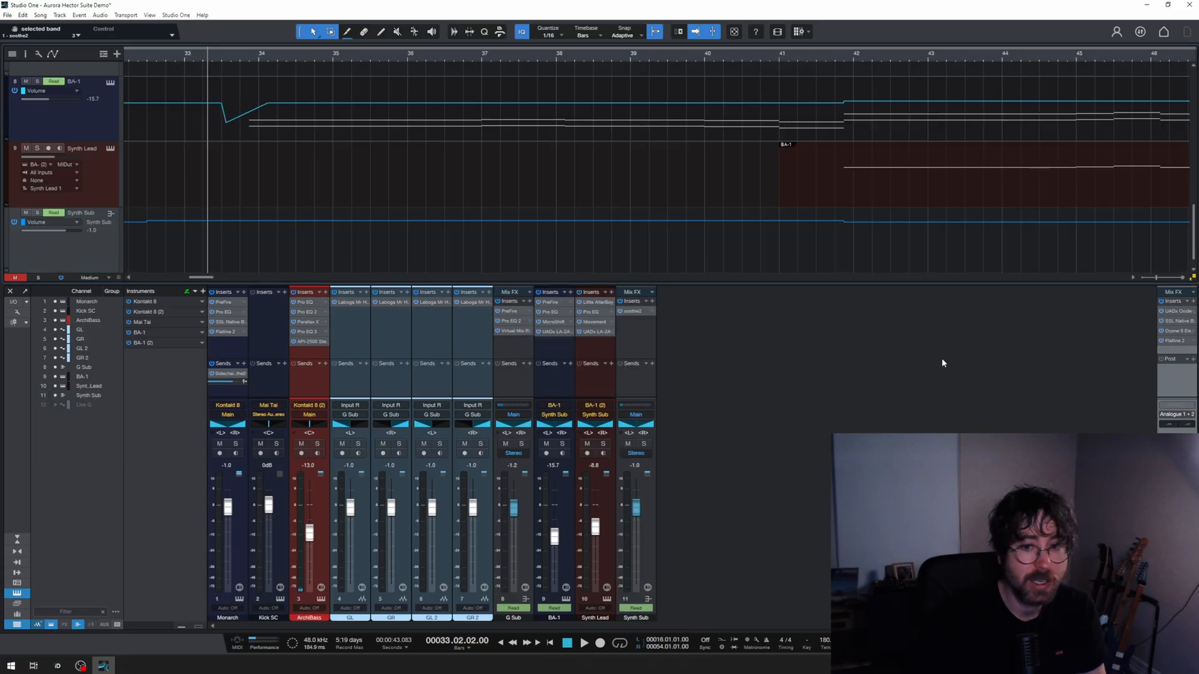
# Step: Examine the Main bus's UADx Oxide Tape Recorder and the SSL Native Bus Compressor 2 settings, including its dry/wet mix
pyautogui.doubleClick(1177, 311)
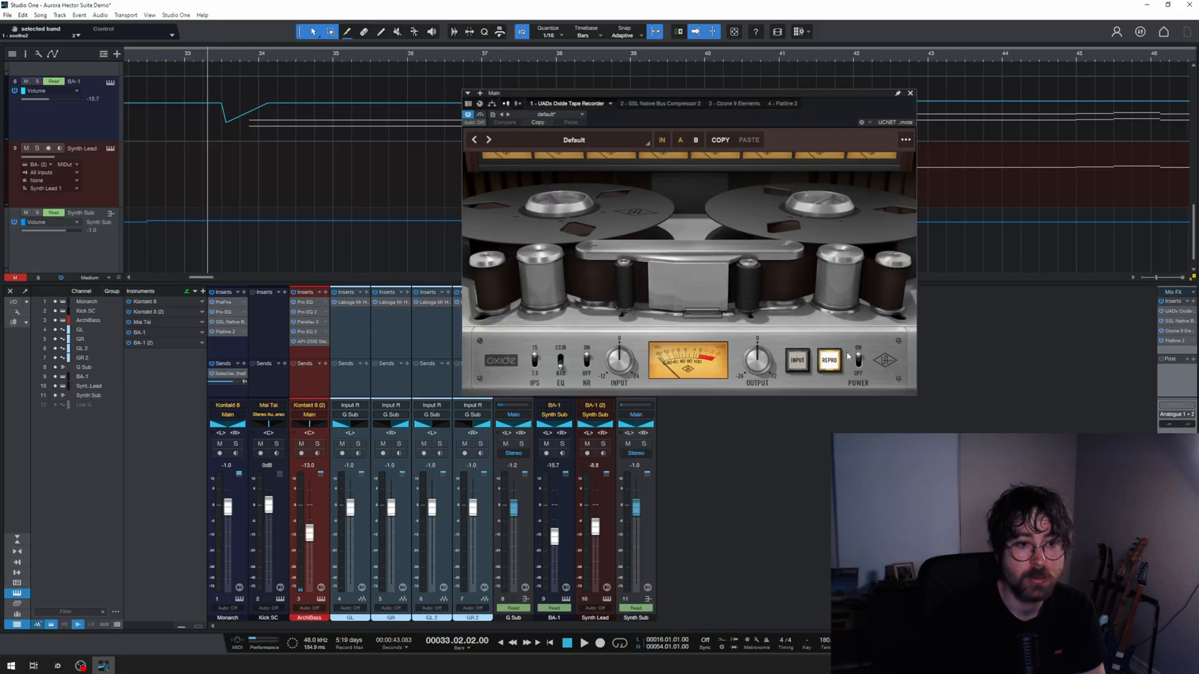
pyautogui.moveTo(706, 91); pyautogui.dragTo(561, 78)
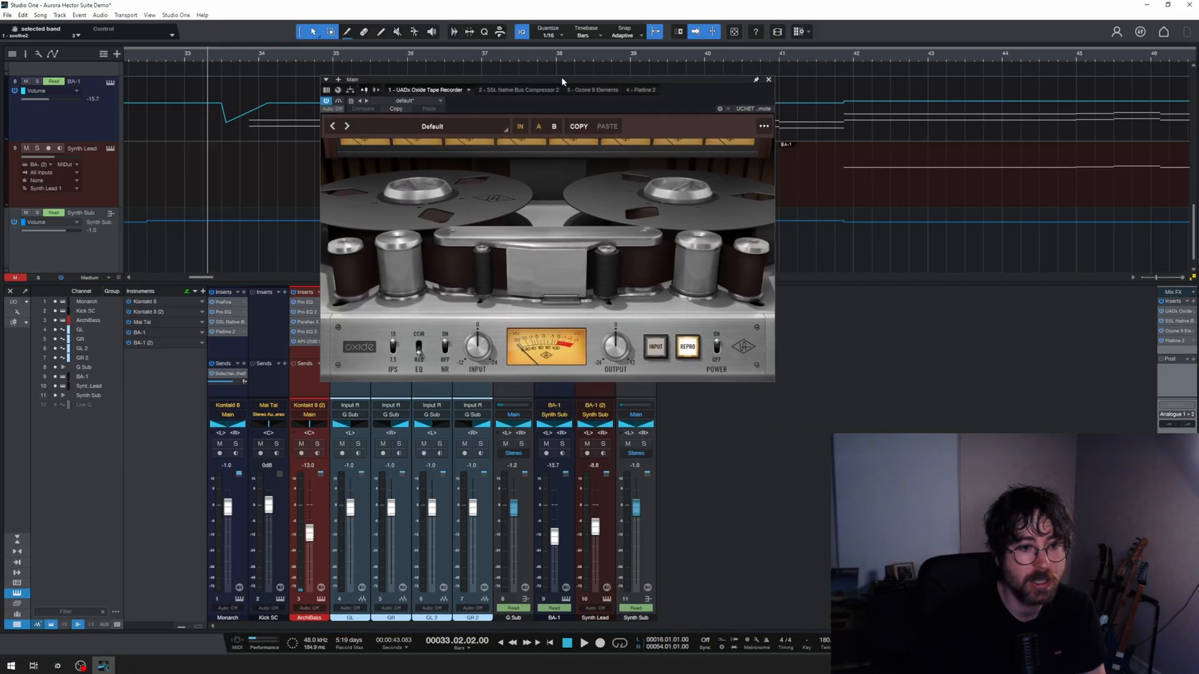
pyautogui.doubleClick(1180, 321)
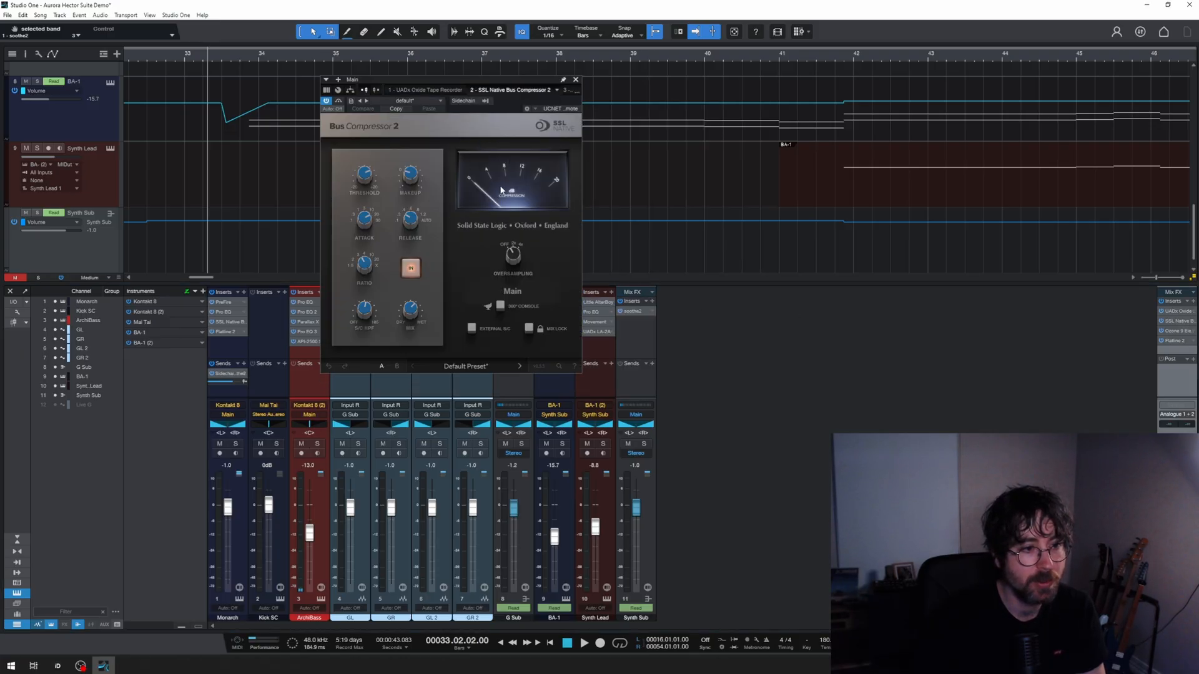
pyautogui.moveTo(410, 312)
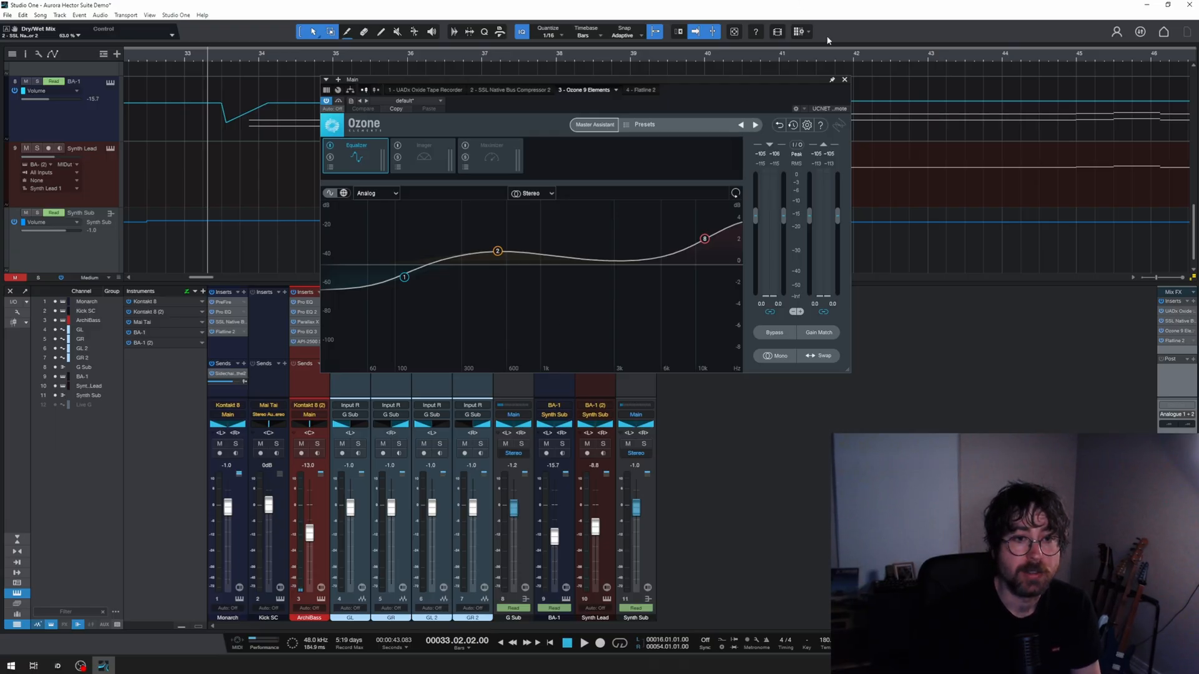
# Step: Examine the Flatline 2 limiter on the Main bus during song playback, stop playback, and move the limiter window aside
pyautogui.click(641, 90)
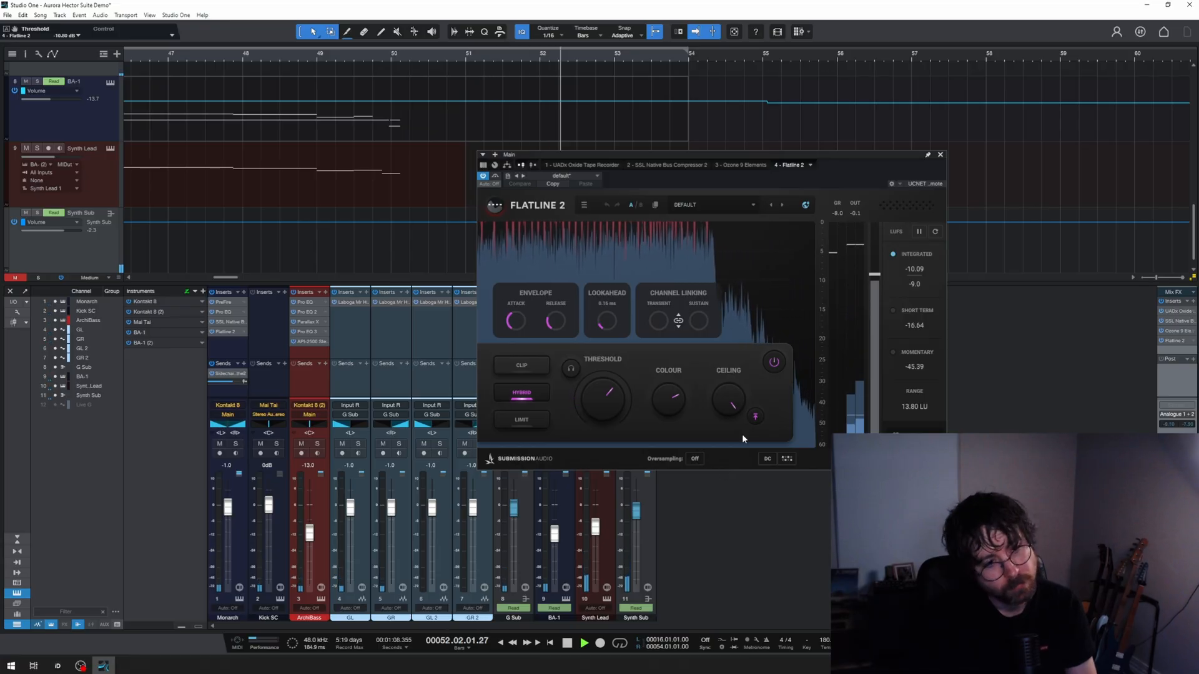
pyautogui.press('space')
pyautogui.moveTo(755, 159); pyautogui.dragTo(942, 178)
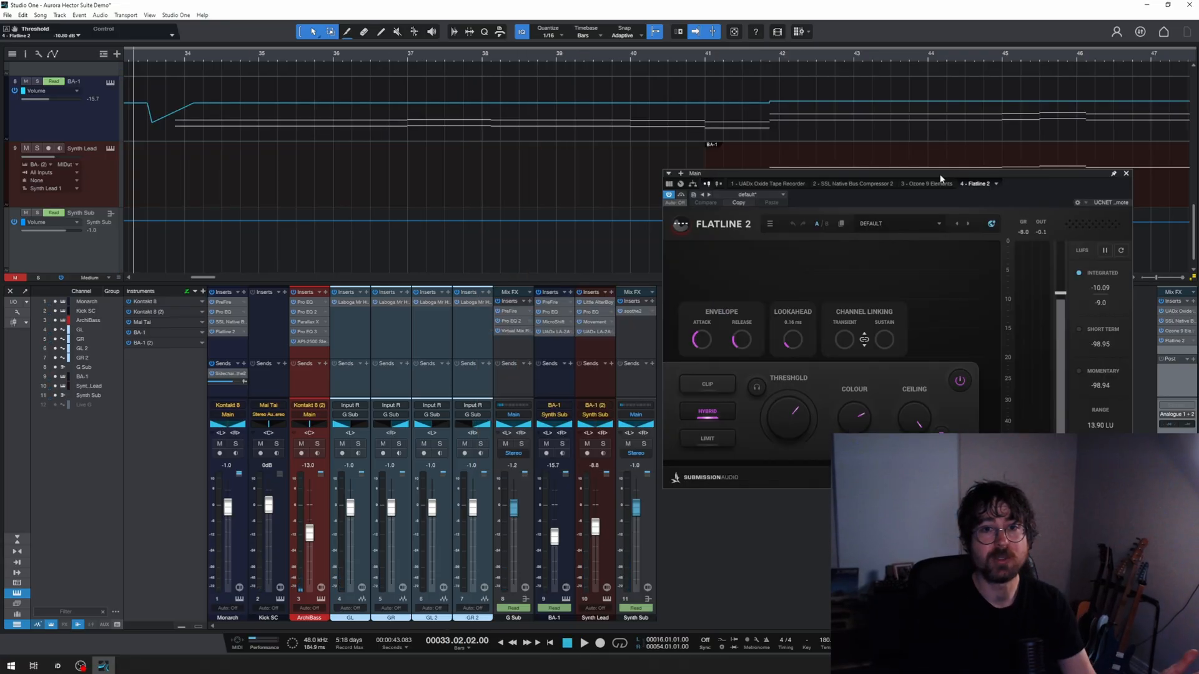